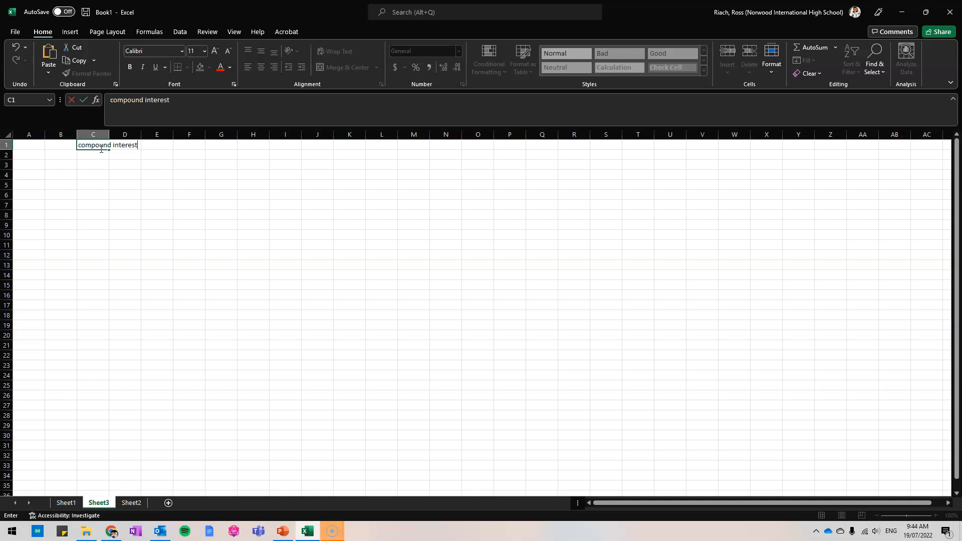
# Complete the heading in C1 as "compound time (yrs)" and enter the heading "opening balance" in D1.
pyautogui.write('time (yrs)')
pyautogui.press('Return')
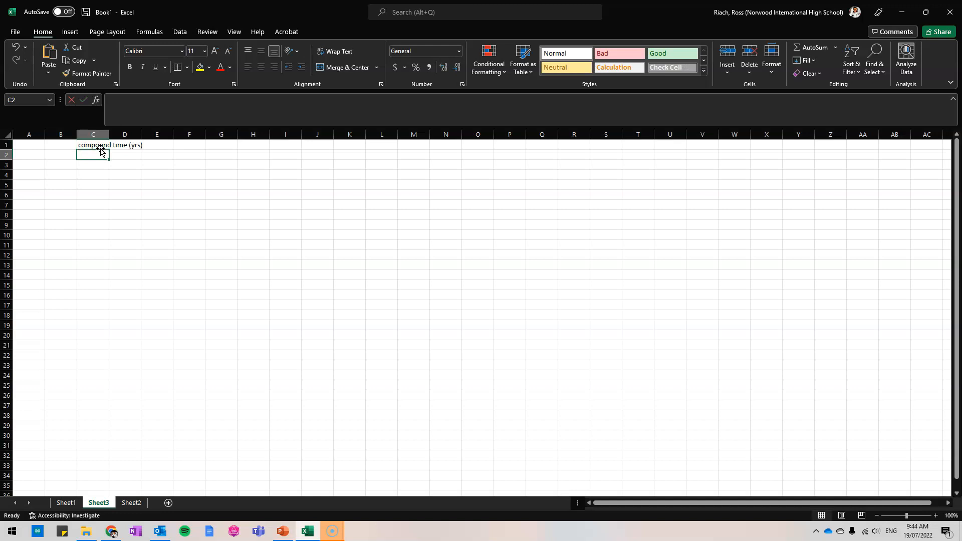
pyautogui.press('Right')
pyautogui.press('Up')
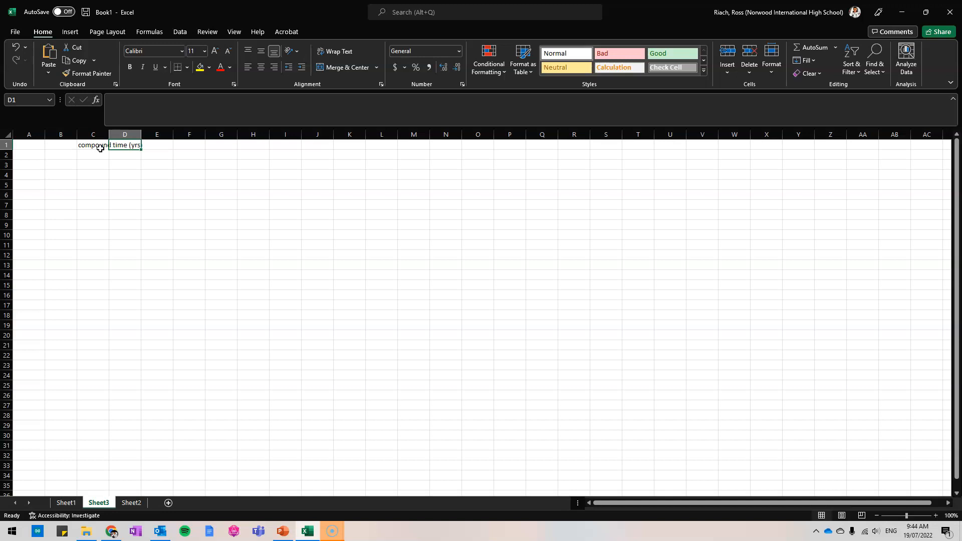
pyautogui.write('op')
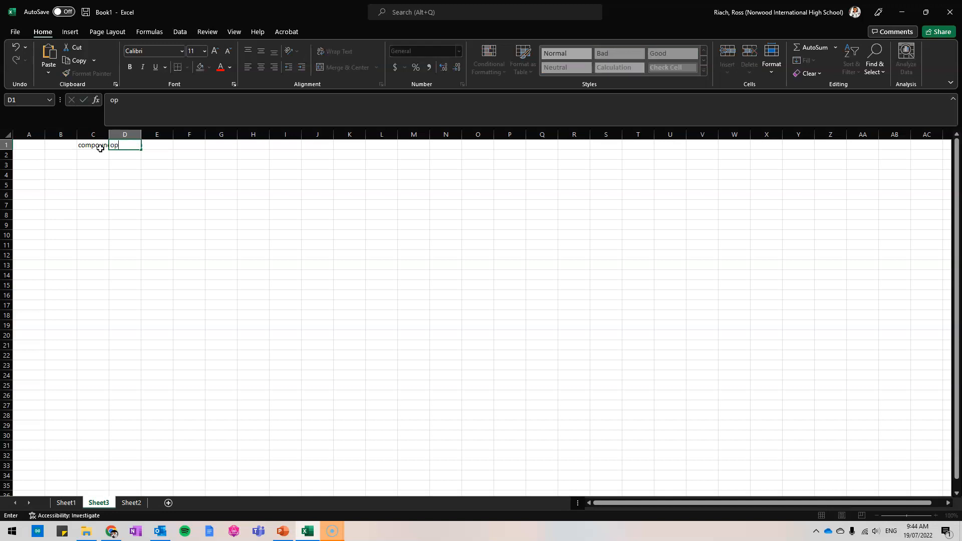
pyautogui.write('ening balance')
pyautogui.press('Tab')
# Enter the headings "interest rate" in E1 and "closing balance / current balance" in F1.
pyautogui.write('inte')
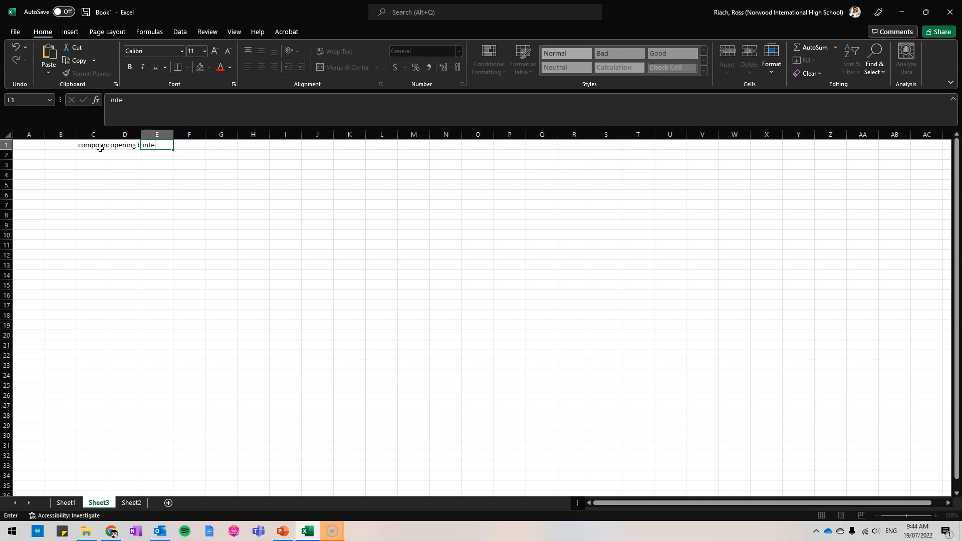
pyautogui.write('rest rate')
pyautogui.press('Tab')
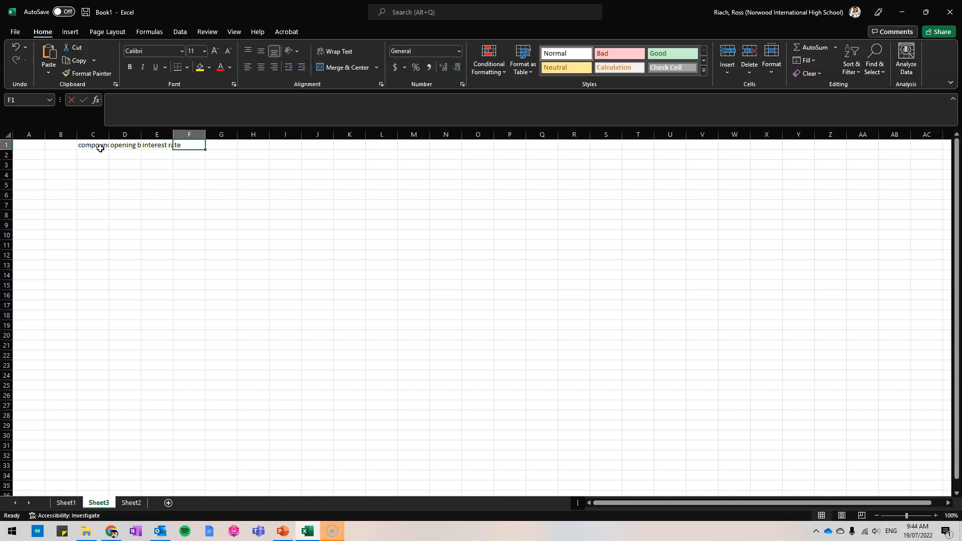
pyautogui.write('clos')
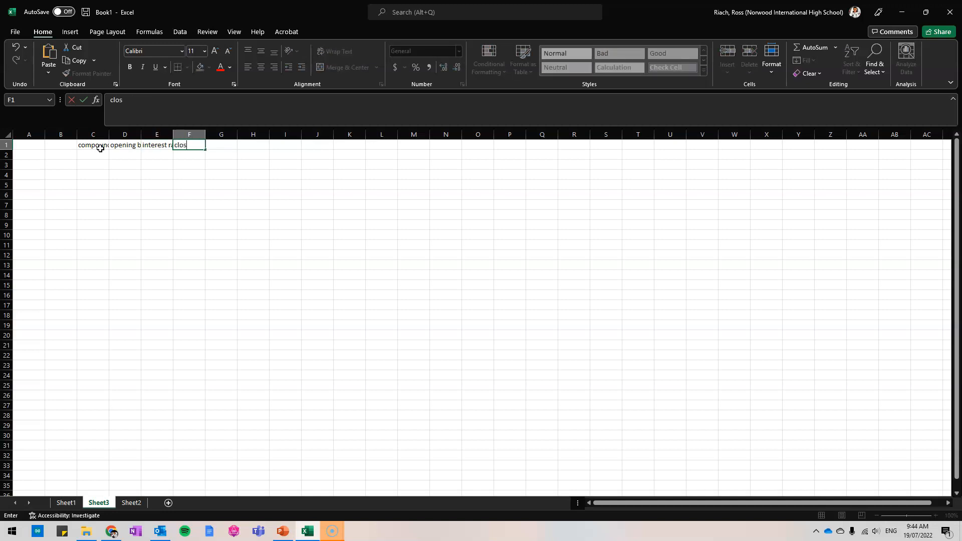
pyautogui.write('ing balance / current balance')
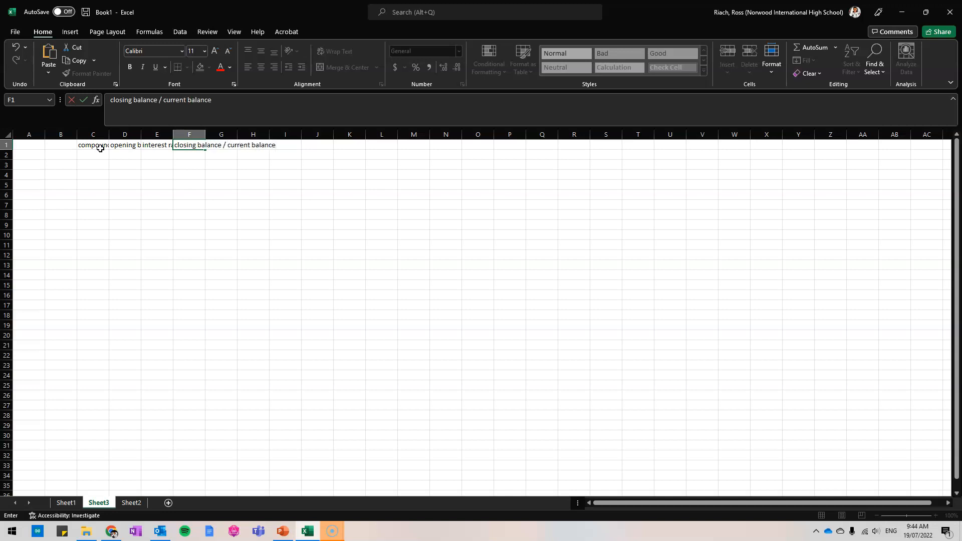
pyautogui.press('Return')
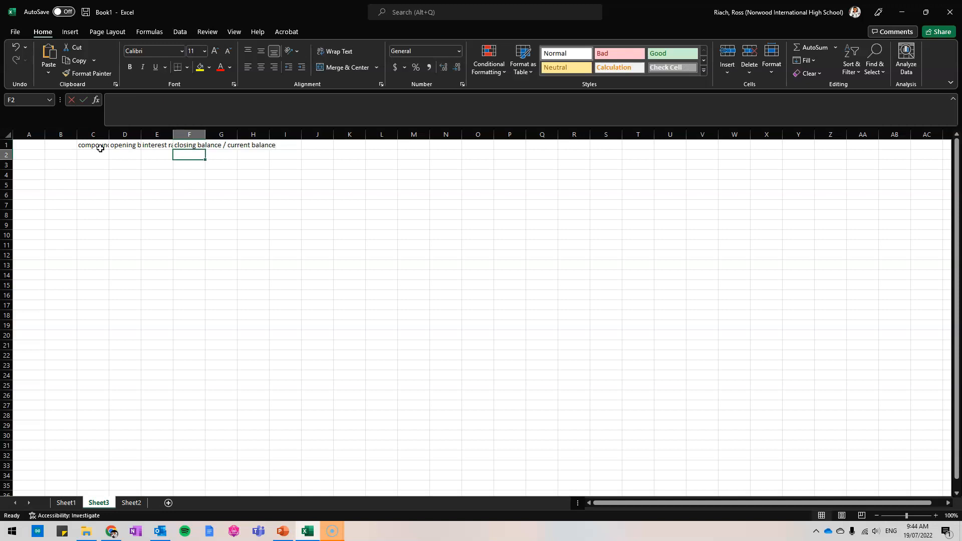
# AutoFit the widths of columns C, D, E and F to their headings.
pyautogui.click(100, 148)
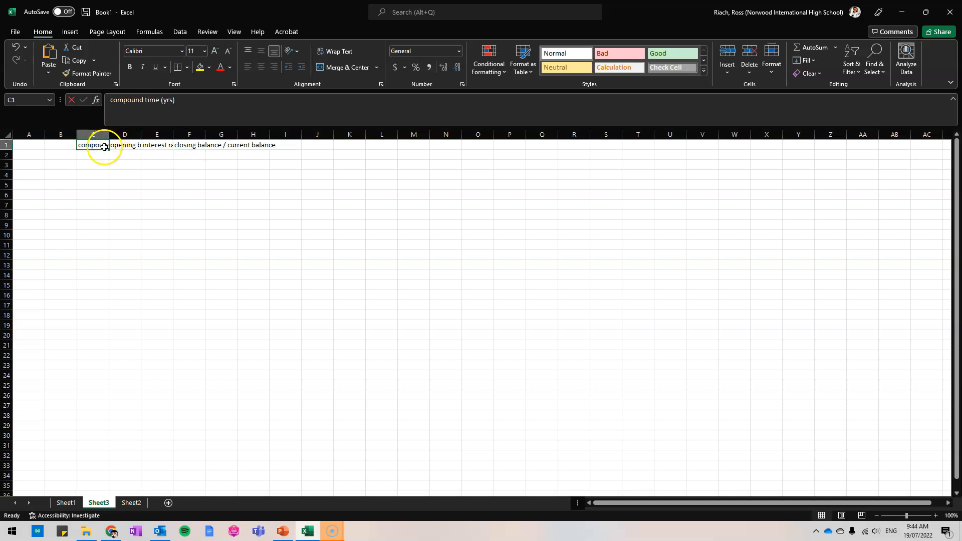
pyautogui.doubleClick(109, 135)
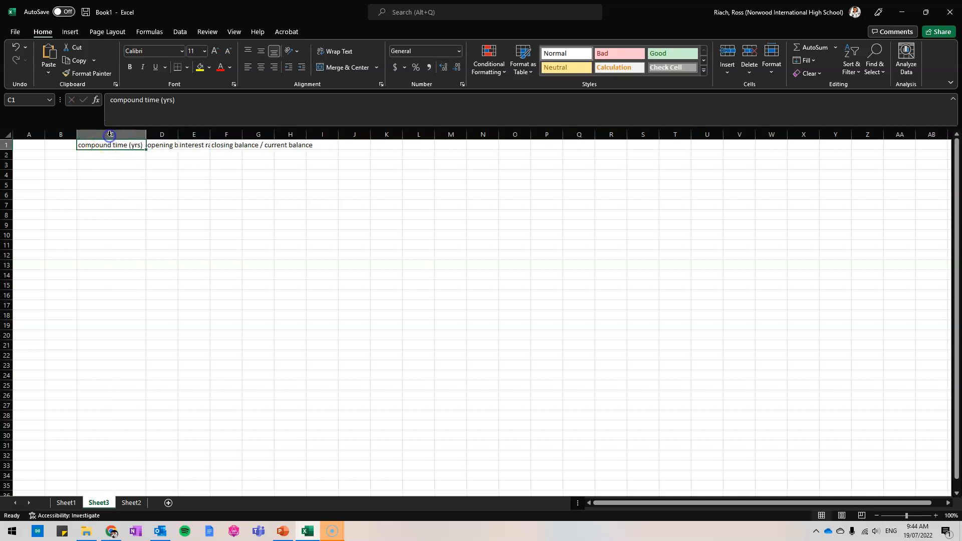
pyautogui.click(163, 144)
pyautogui.doubleClick(178, 134)
pyautogui.click(210, 145)
pyautogui.doubleClick(233, 134)
pyautogui.click(245, 145)
pyautogui.doubleClick(275, 134)
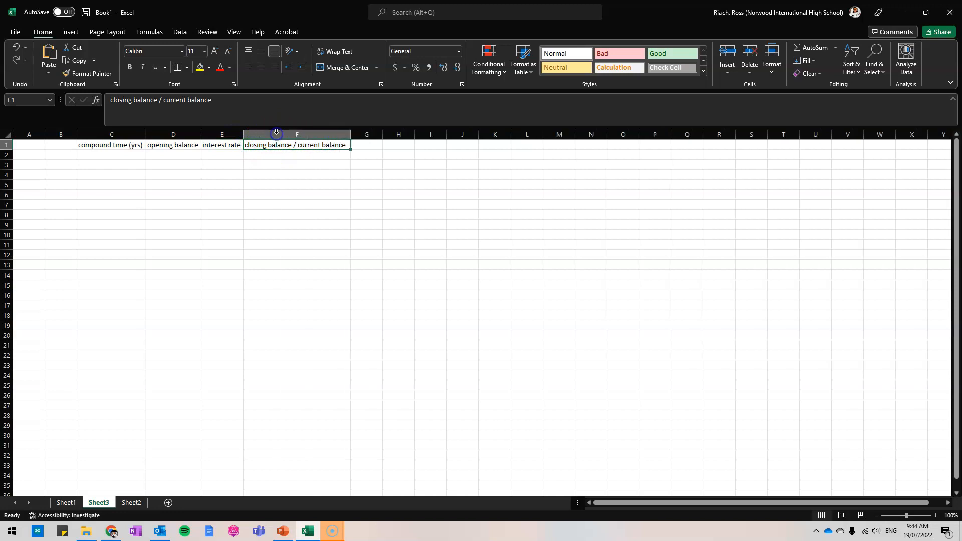
pyautogui.click(291, 156)
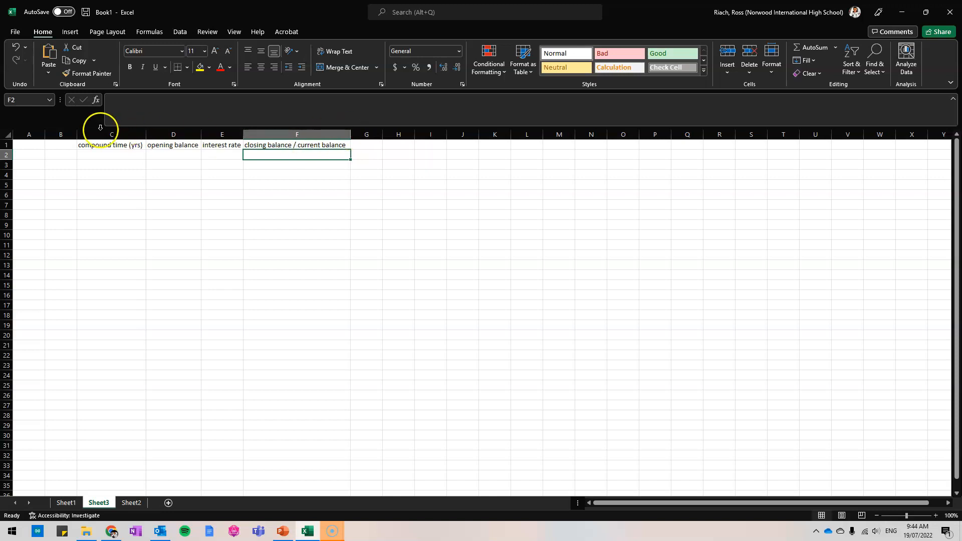
# Enter the compound times 0, 1, 2 and 3 from C2 down and fill the series to 10 in C12.
pyautogui.click(111, 155)
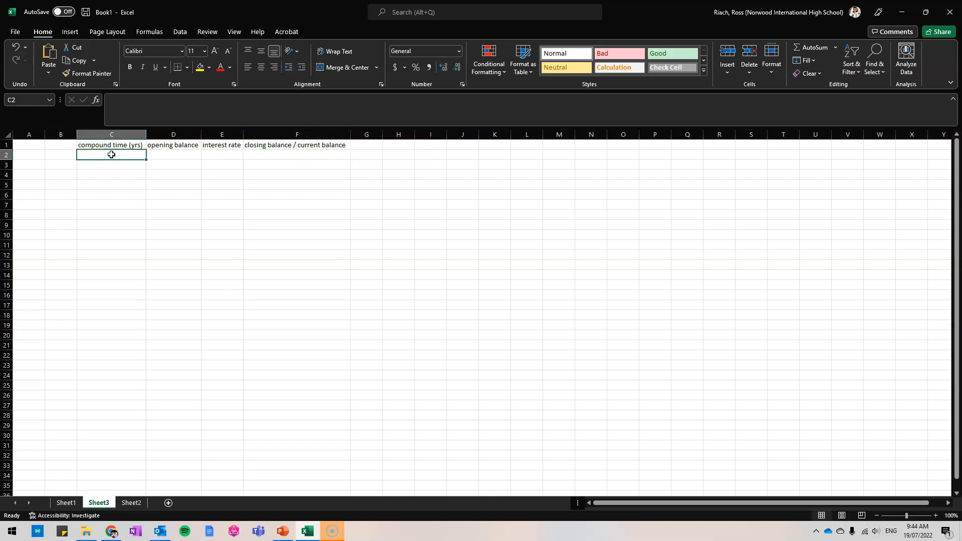
pyautogui.write('0')
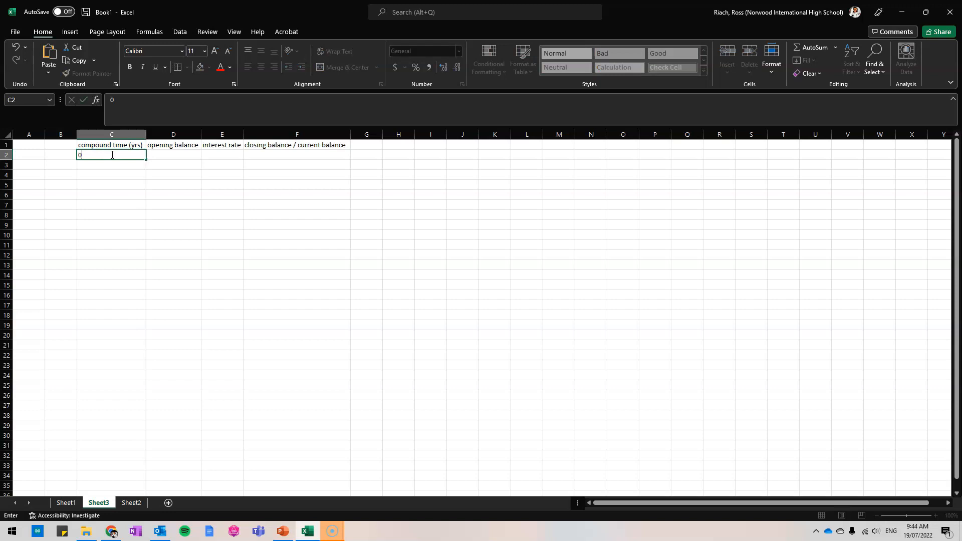
pyautogui.press('Return')
pyautogui.write('1')
pyautogui.press('Return')
pyautogui.write('2')
pyautogui.press('Return')
pyautogui.write('3')
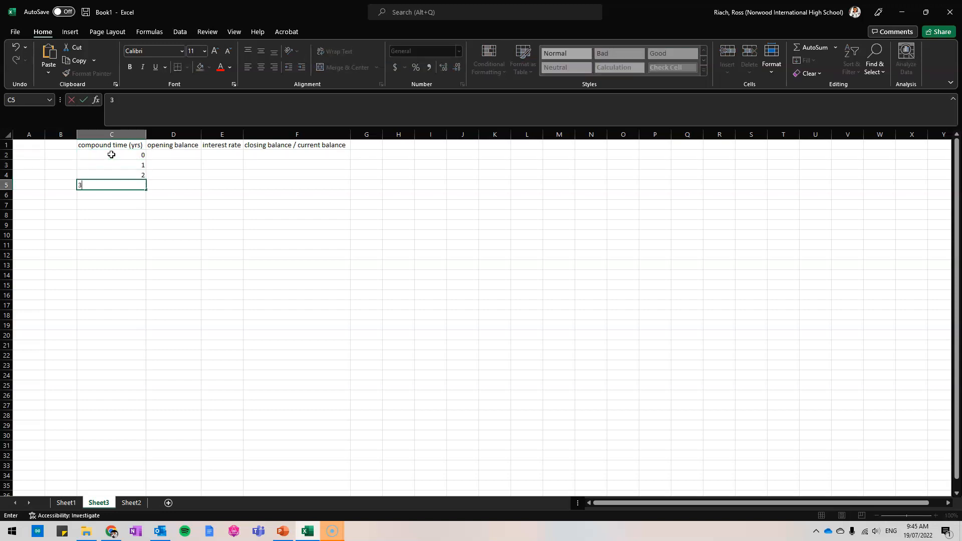
pyautogui.click(134, 197)
pyautogui.moveTo(136, 155); pyautogui.dragTo(141, 191)
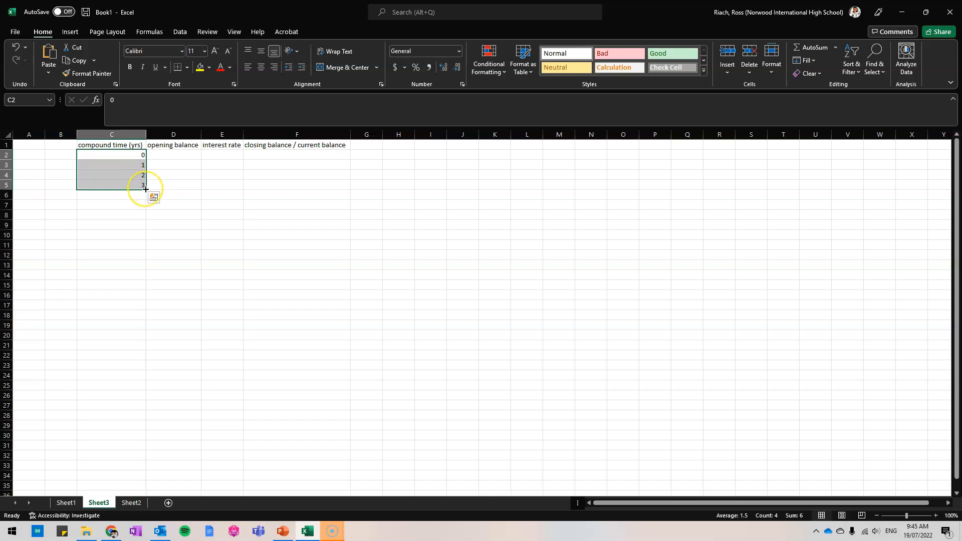
pyautogui.moveTo(145, 189); pyautogui.dragTo(145, 259)
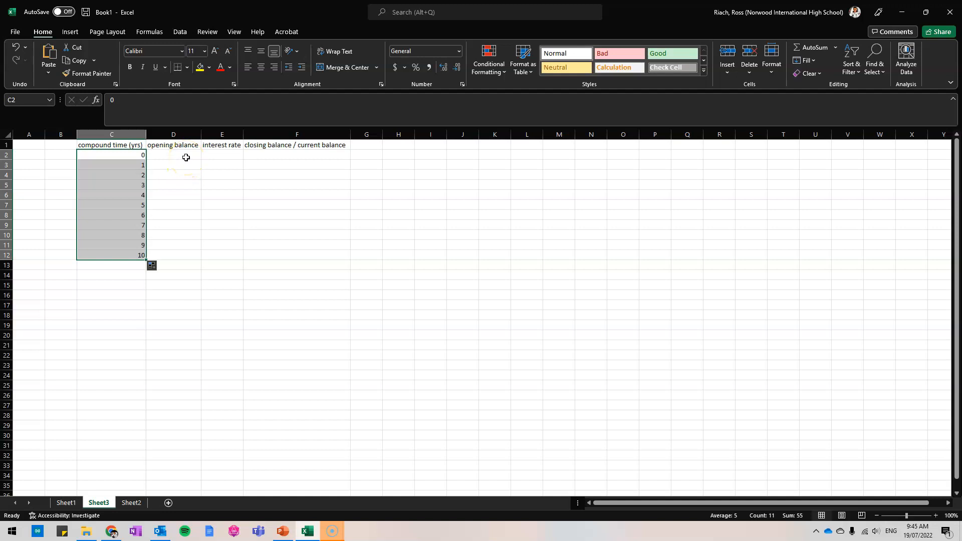
# Enter an opening balance of 1000 in D2 and apply the Accounting number format.
pyautogui.click(166, 156)
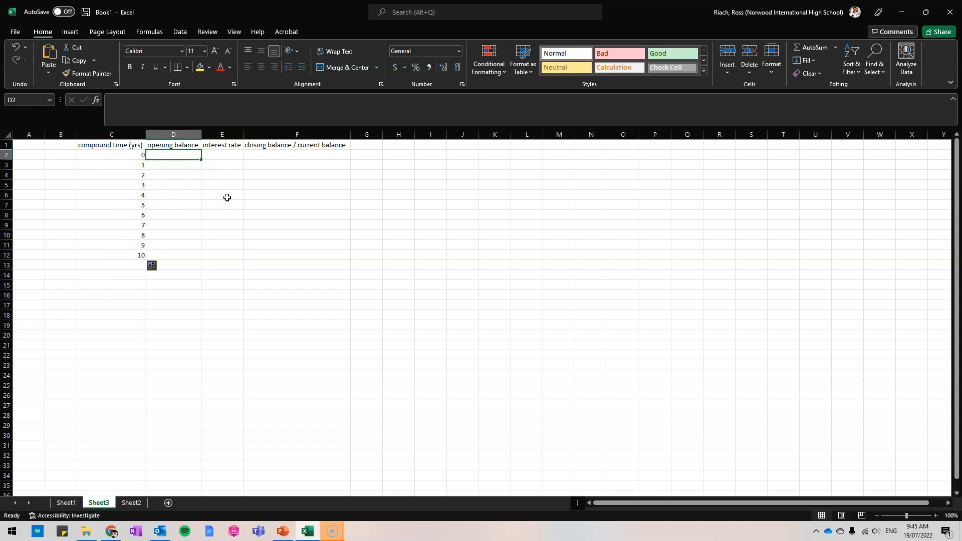
pyautogui.write('1000')
pyautogui.press('Return')
pyautogui.press('Up')
pyautogui.click(459, 51)
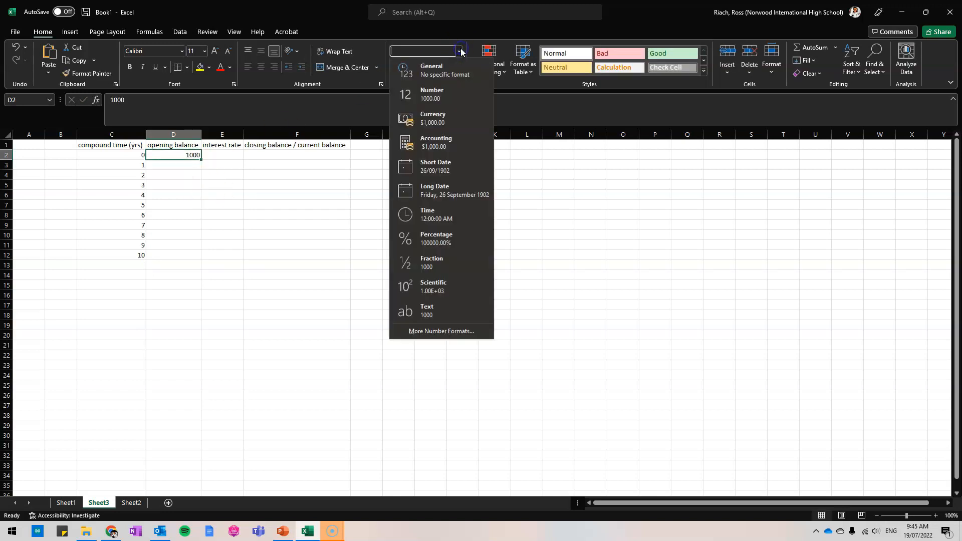
pyautogui.click(434, 142)
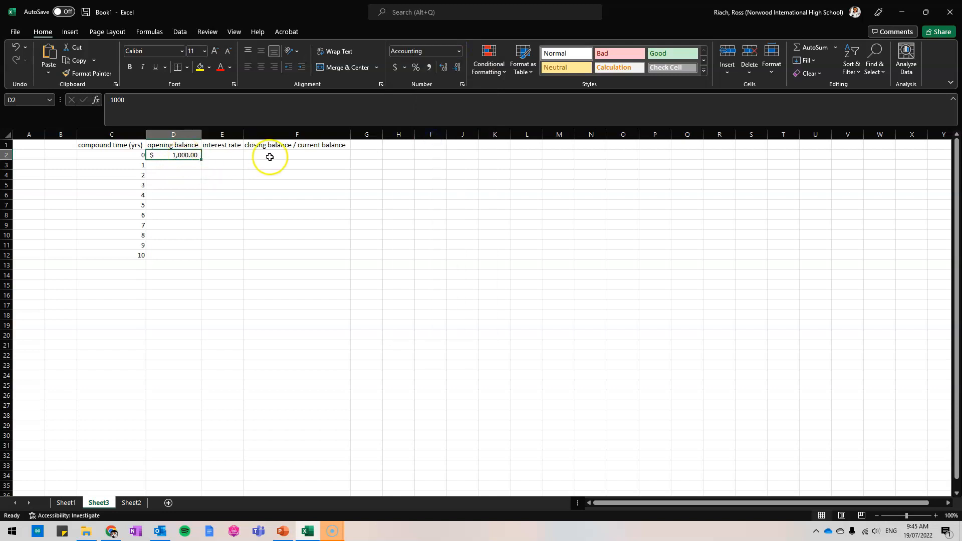
# Enter the interest rate as =6/100 in E2 and apply the Percentage number format.
pyautogui.click(223, 155)
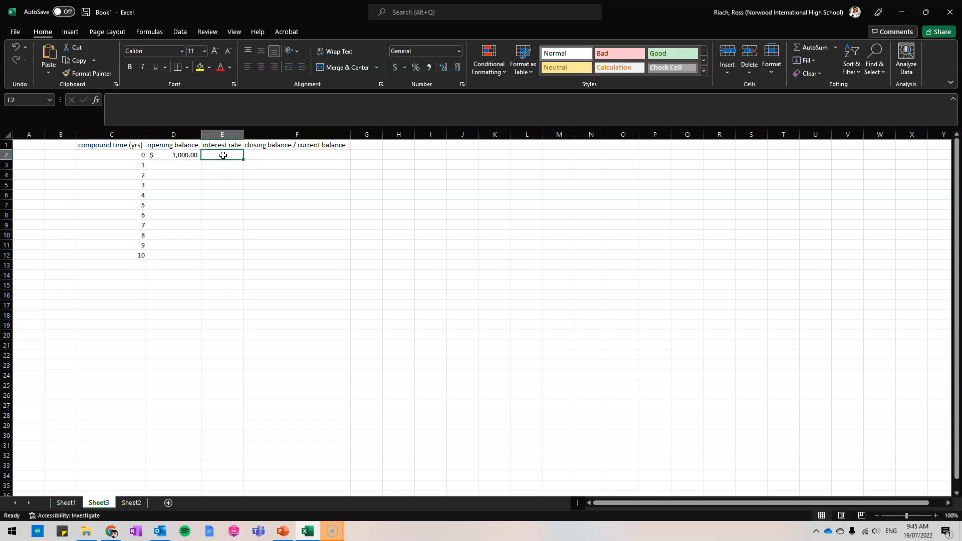
pyautogui.write('=')
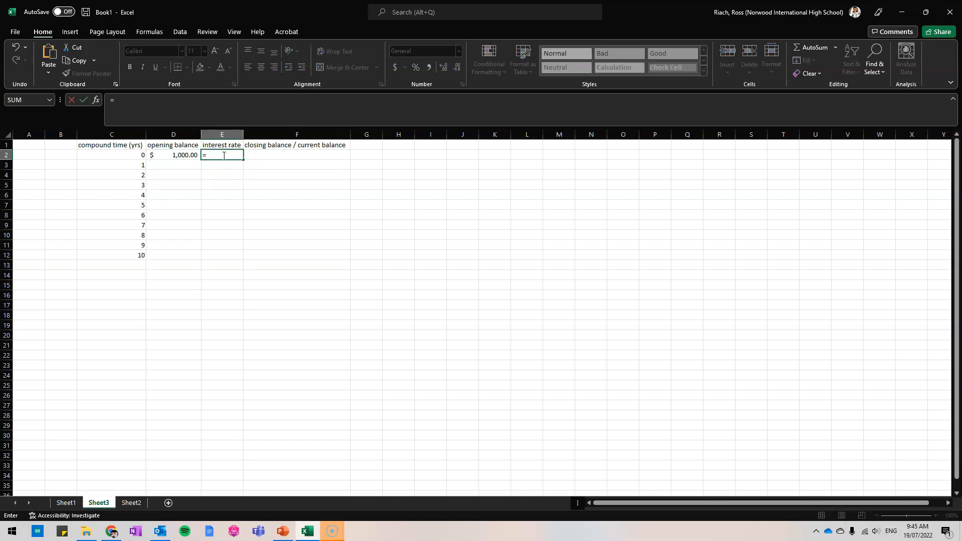
pyautogui.write('6/100')
pyautogui.press('Return')
pyautogui.click(223, 155)
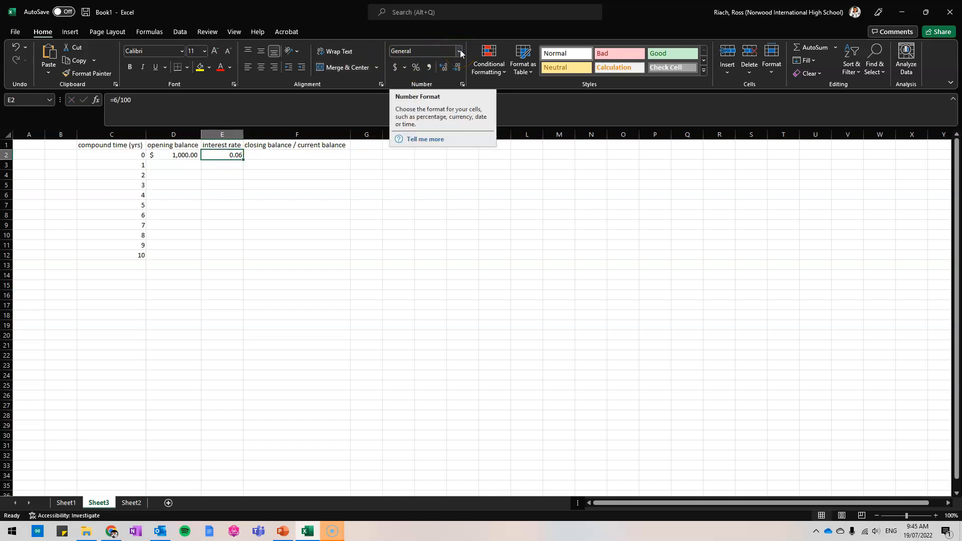
pyautogui.click(461, 54)
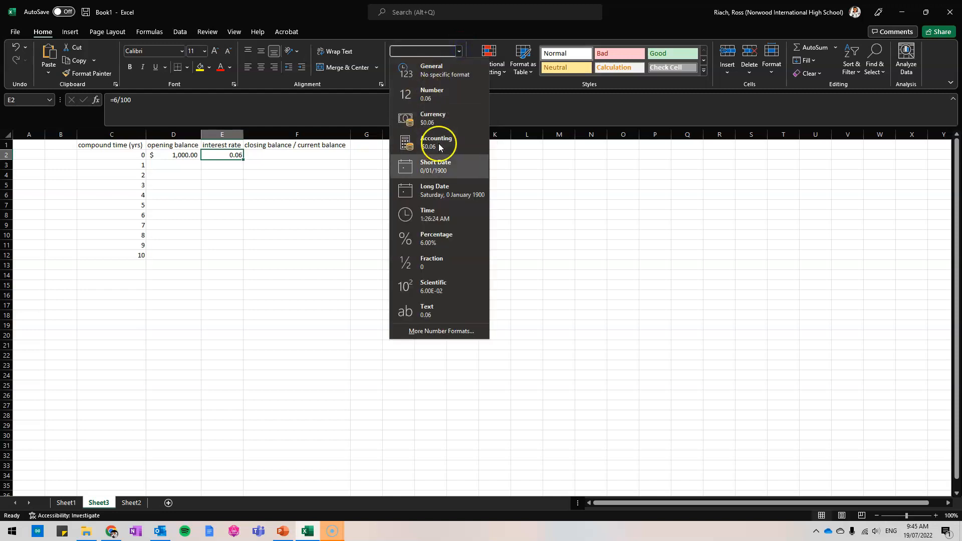
pyautogui.click(450, 239)
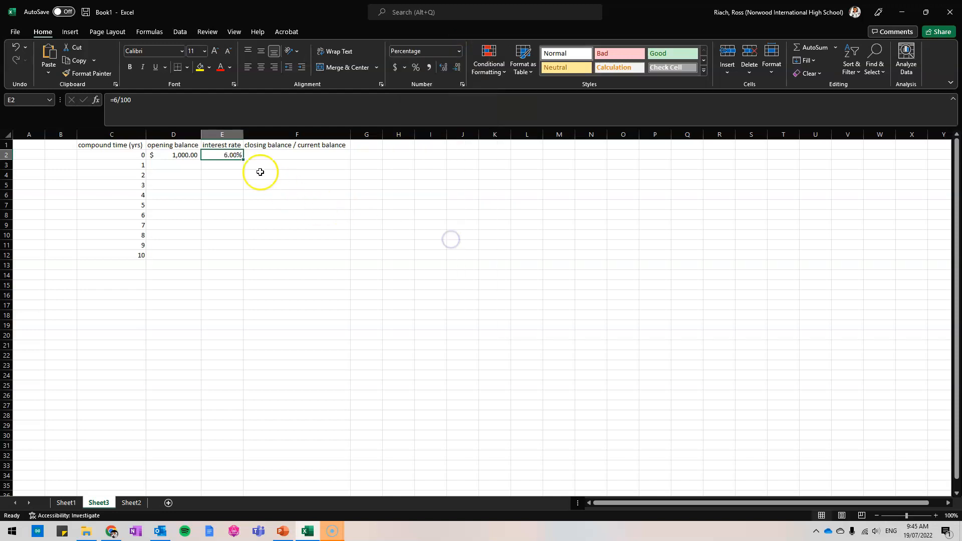
# Enter a closing balance of 1000 in F2 and apply the Accounting number format.
pyautogui.click(298, 157)
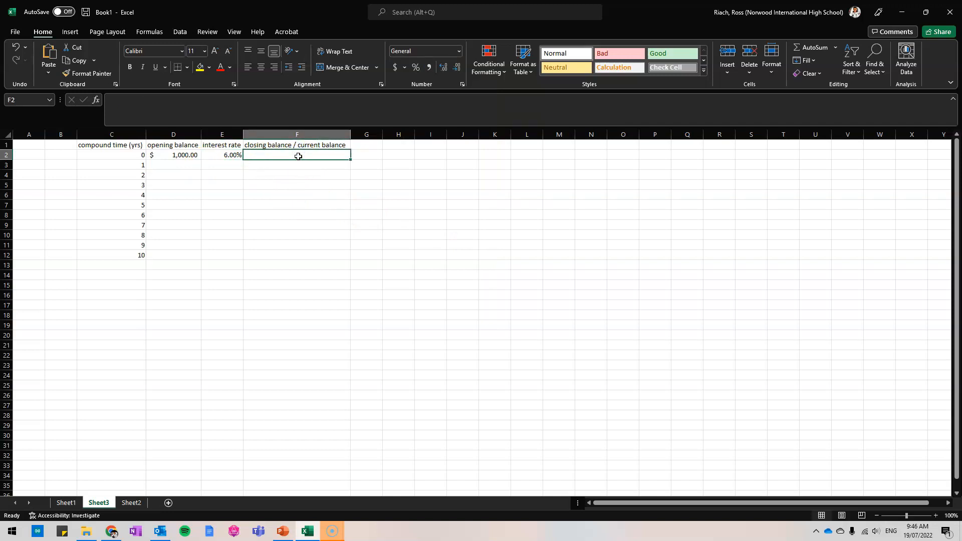
pyautogui.write('1000')
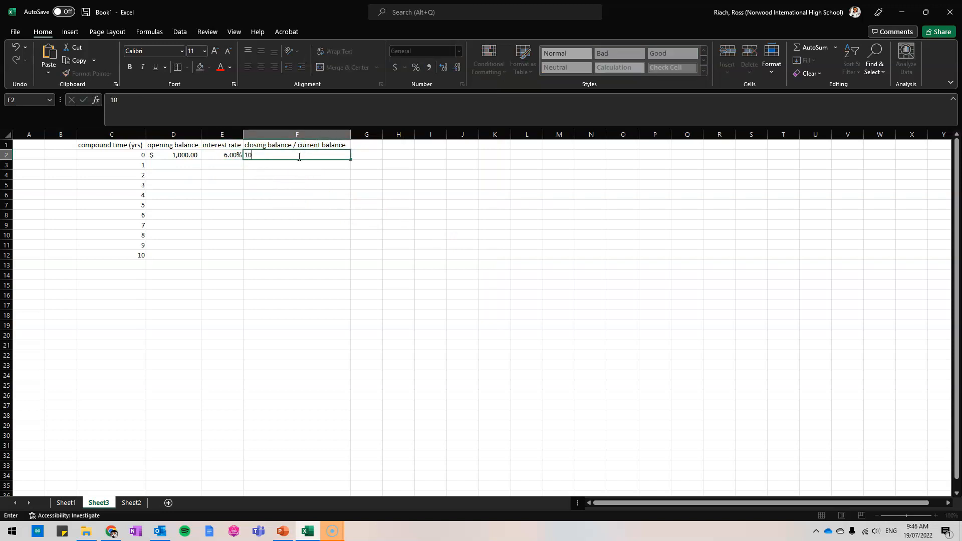
pyautogui.press('Return')
pyautogui.click(298, 157)
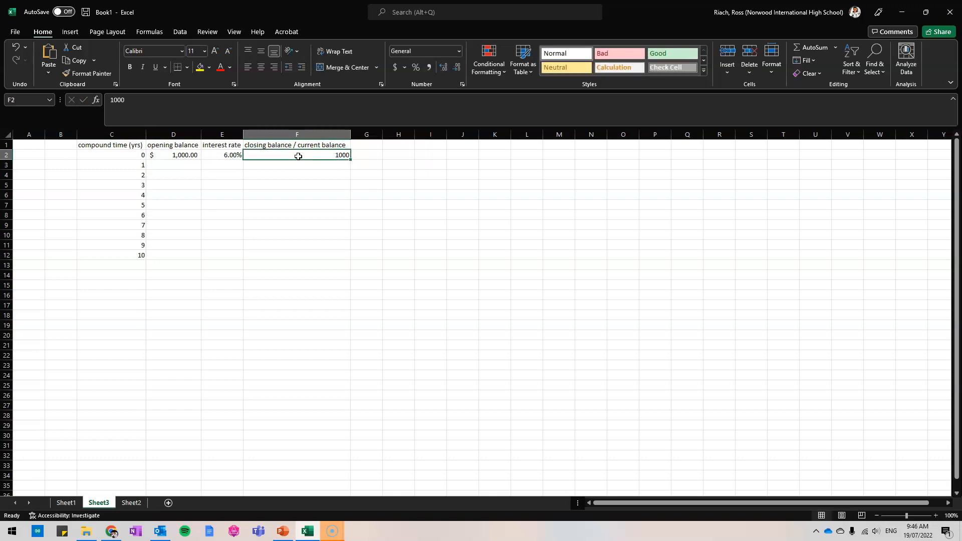
pyautogui.click(459, 51)
pyautogui.click(423, 143)
pyautogui.click(299, 167)
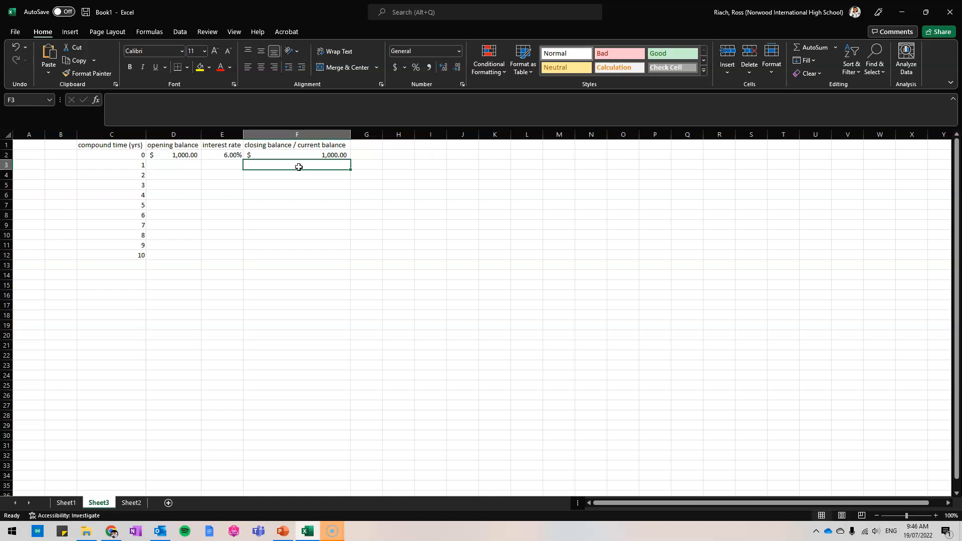
pyautogui.write('=')
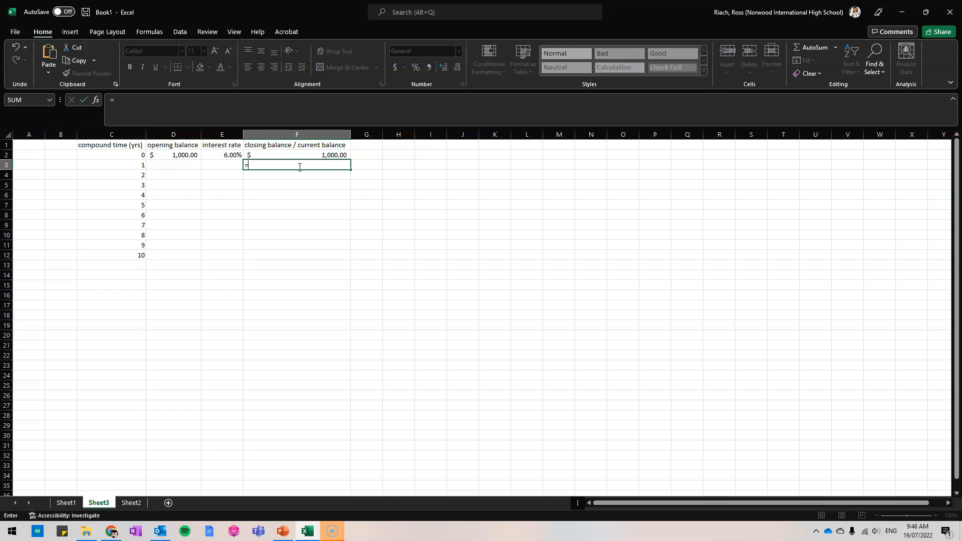
pyautogui.press('Escape')
# Enter an opening balance of 1000 in D3 for year 1 and apply the Accounting number format.
pyautogui.click(181, 165)
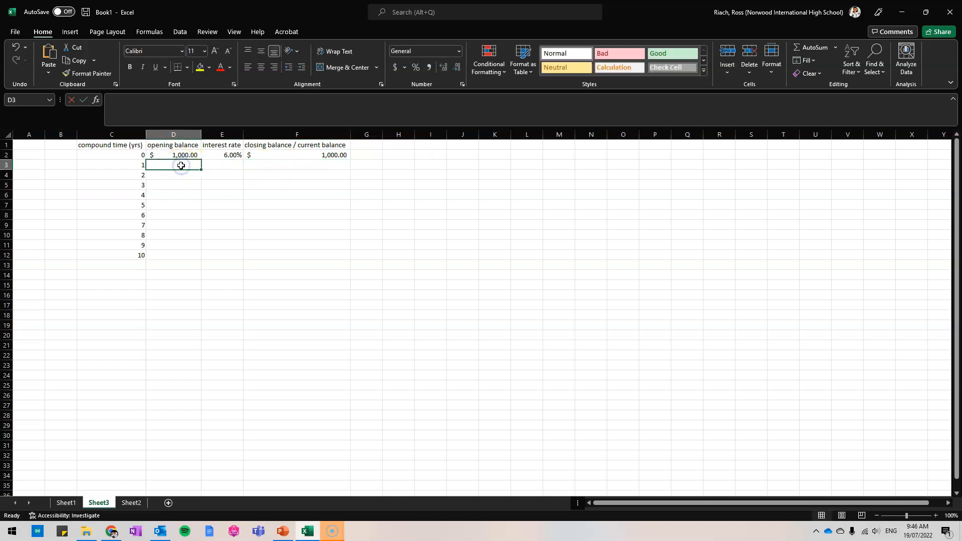
pyautogui.write('1000')
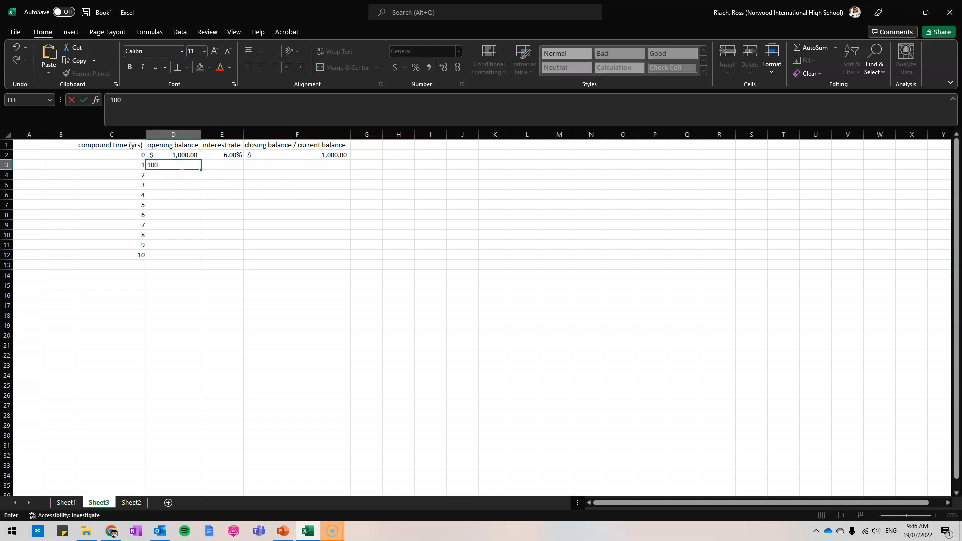
pyautogui.press('Return')
pyautogui.click(181, 166)
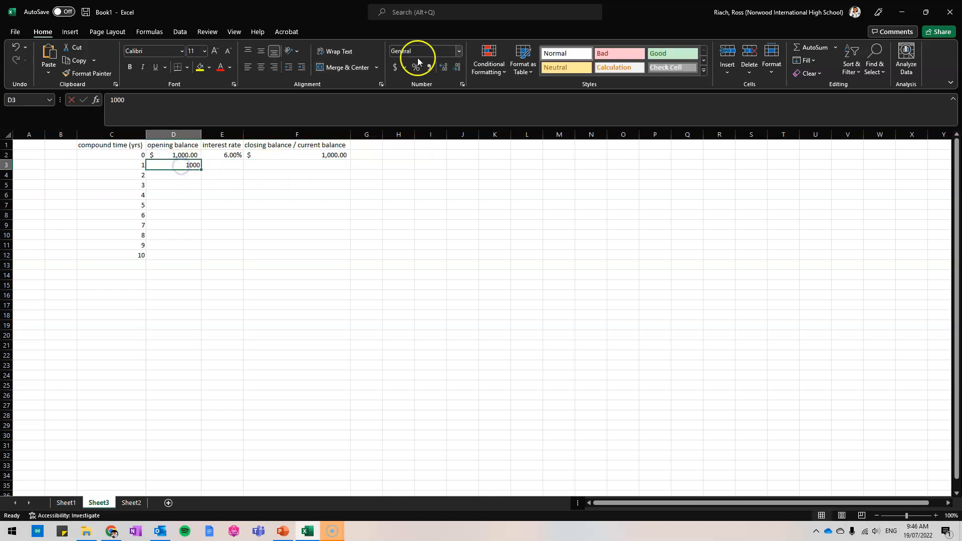
pyautogui.click(458, 51)
pyautogui.click(447, 143)
# Enter the formula =D3+(E2*D3) in F3 to calculate the closing balance for year 1.
pyautogui.click(288, 165)
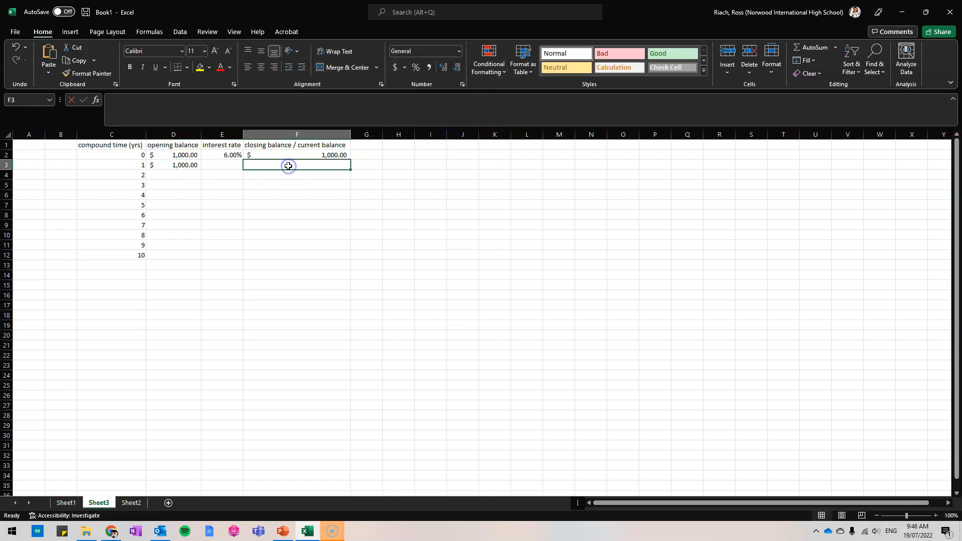
pyautogui.write('=')
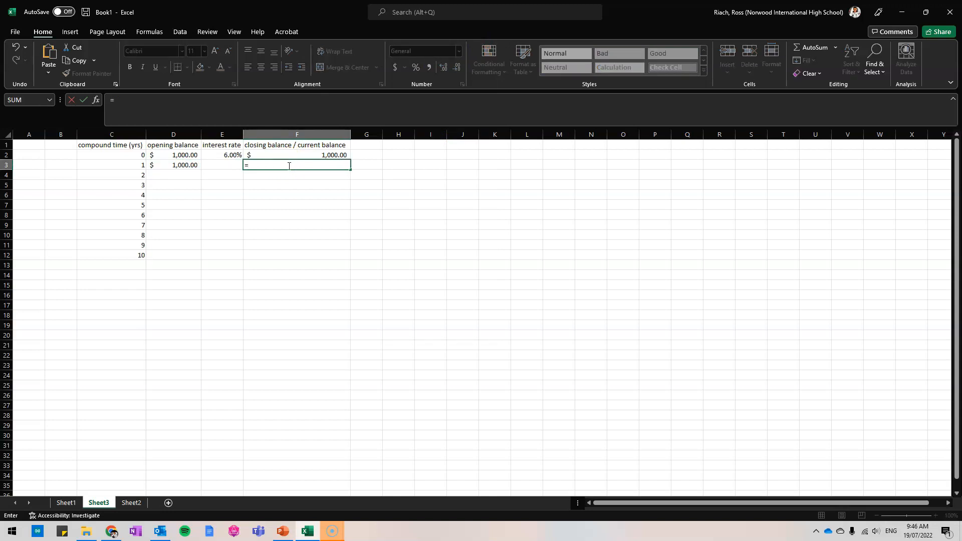
pyautogui.click(189, 167)
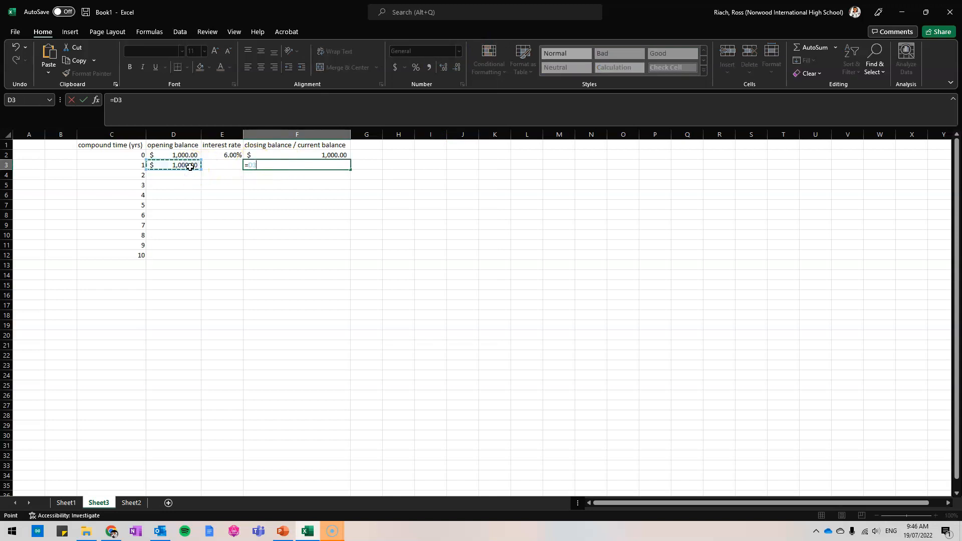
pyautogui.write('+')
pyautogui.write('(')
pyautogui.click(223, 155)
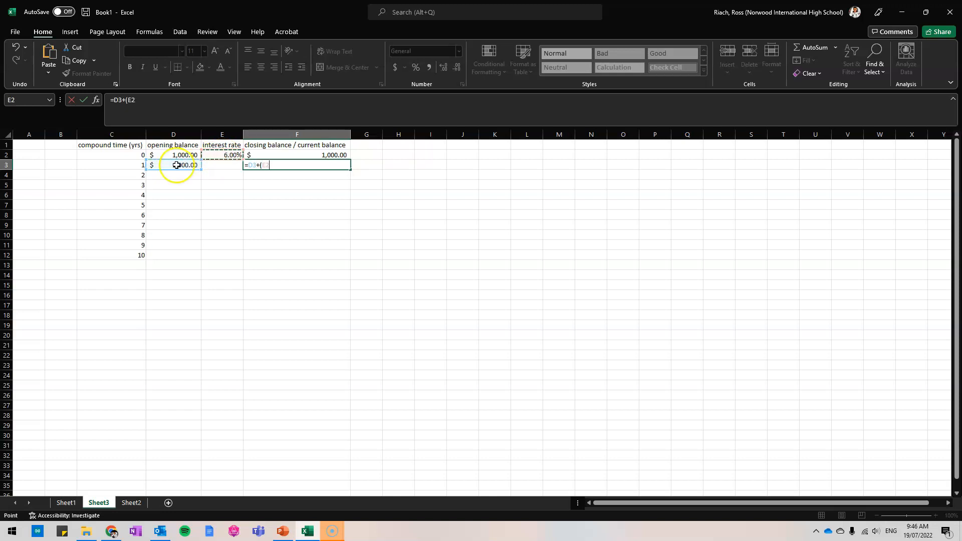
pyautogui.click(179, 166)
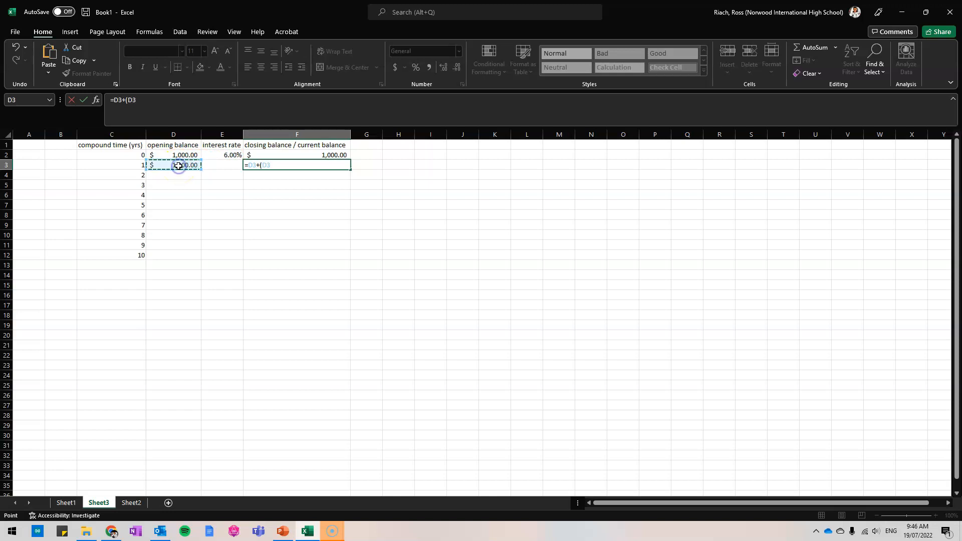
pyautogui.click(213, 156)
pyautogui.write('*')
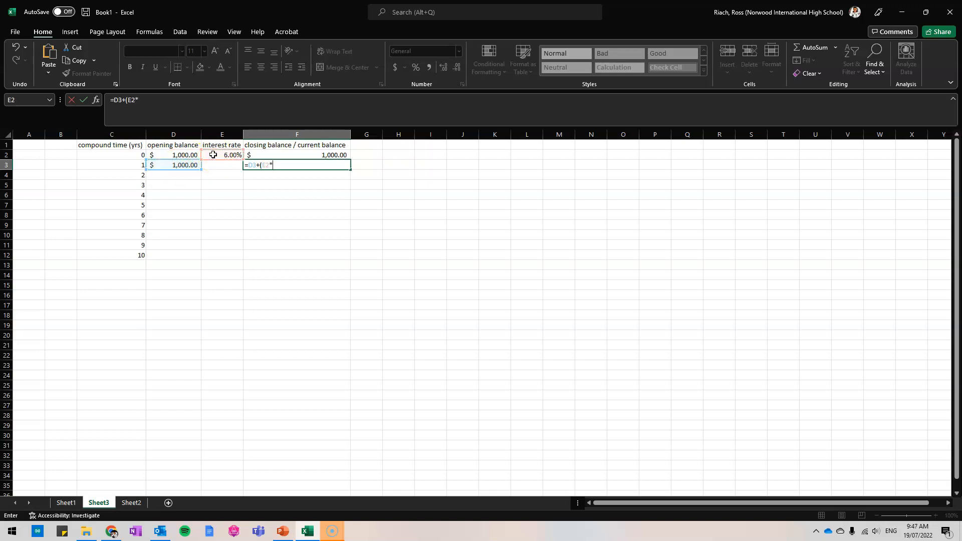
pyautogui.click(176, 164)
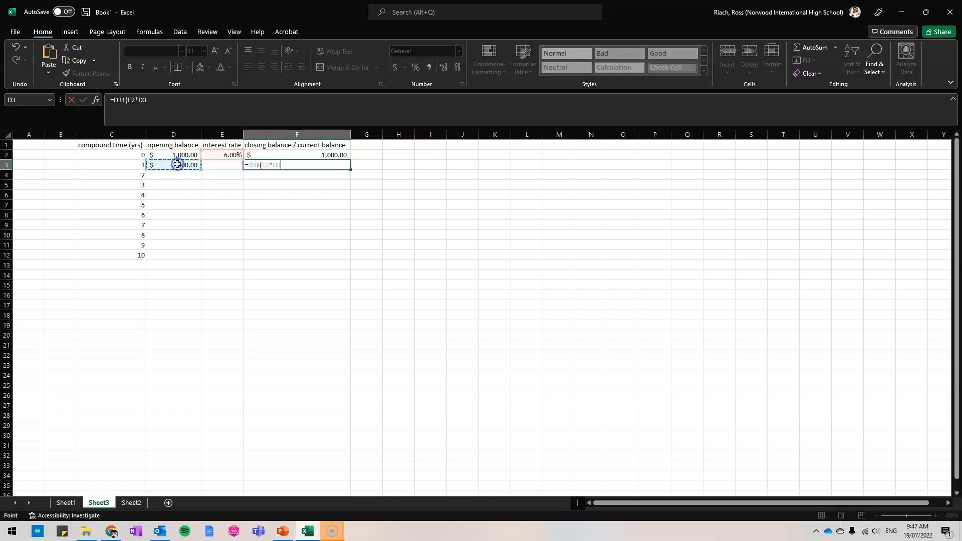
pyautogui.write(')')
pyautogui.click(251, 165)
pyautogui.press('Return')
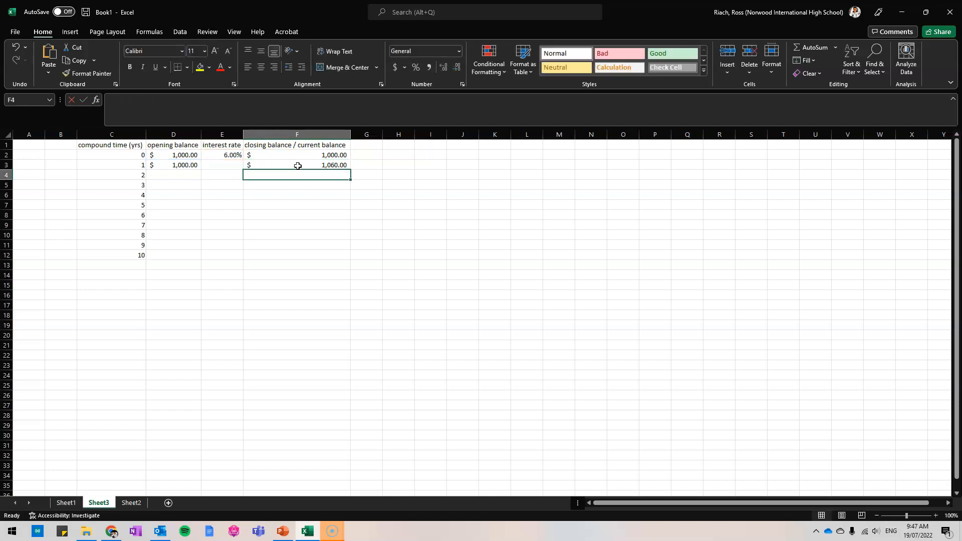
pyautogui.click(298, 166)
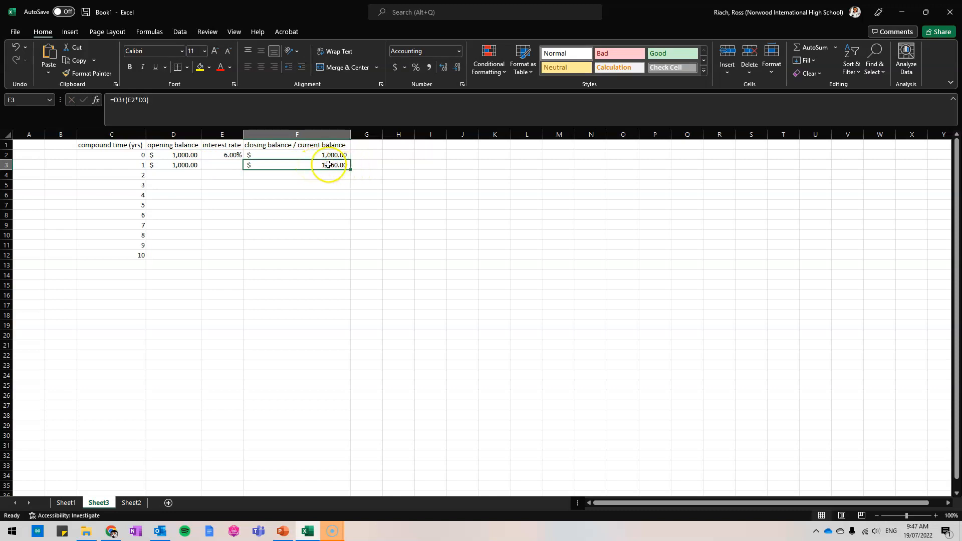
pyautogui.click(230, 157)
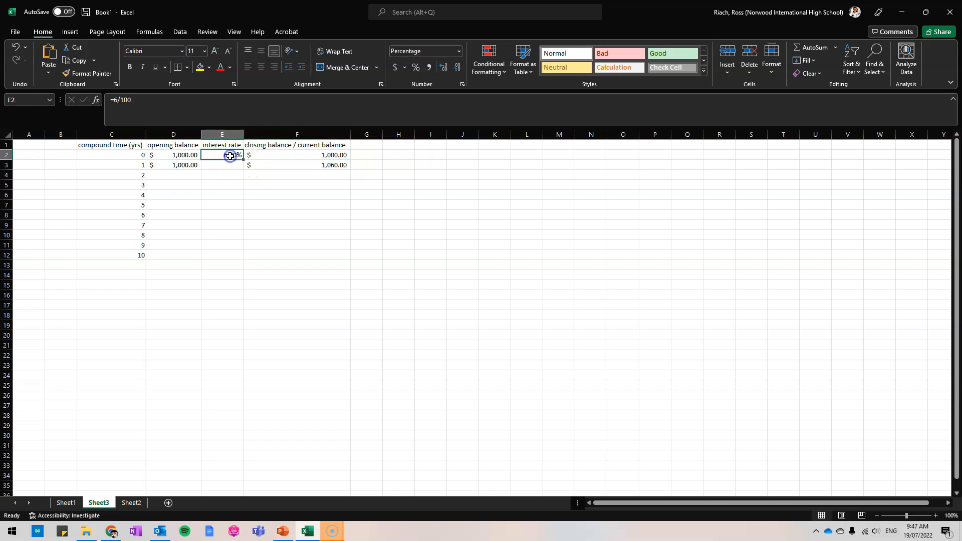
# Replace the year 1 opening balance in D3 with the formula =F2, linking it to the previous closing balance.
pyautogui.click(182, 165)
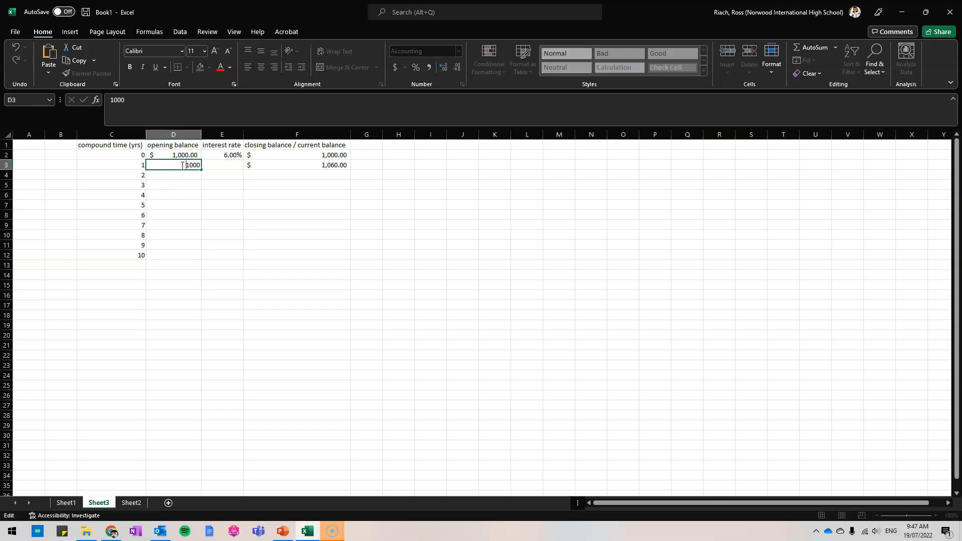
pyautogui.write('=')
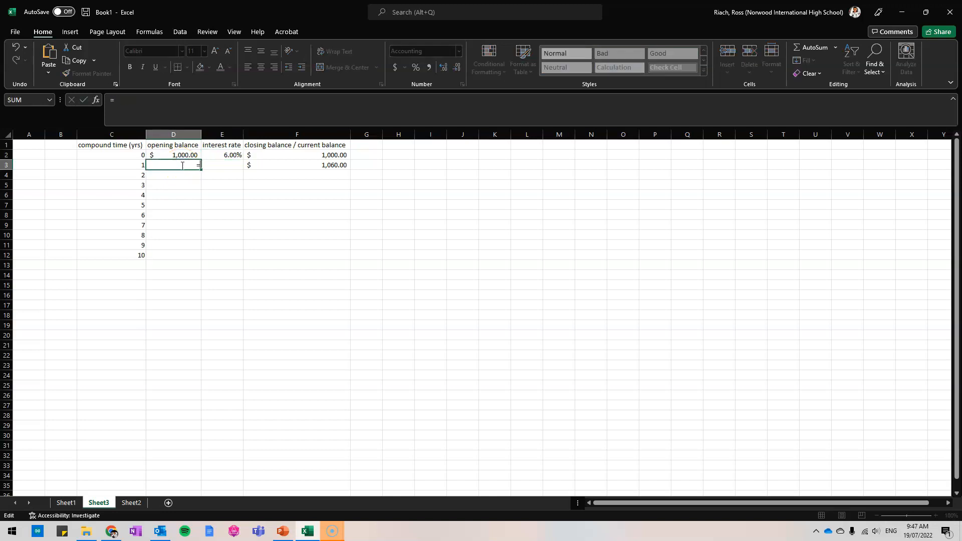
pyautogui.click(314, 159)
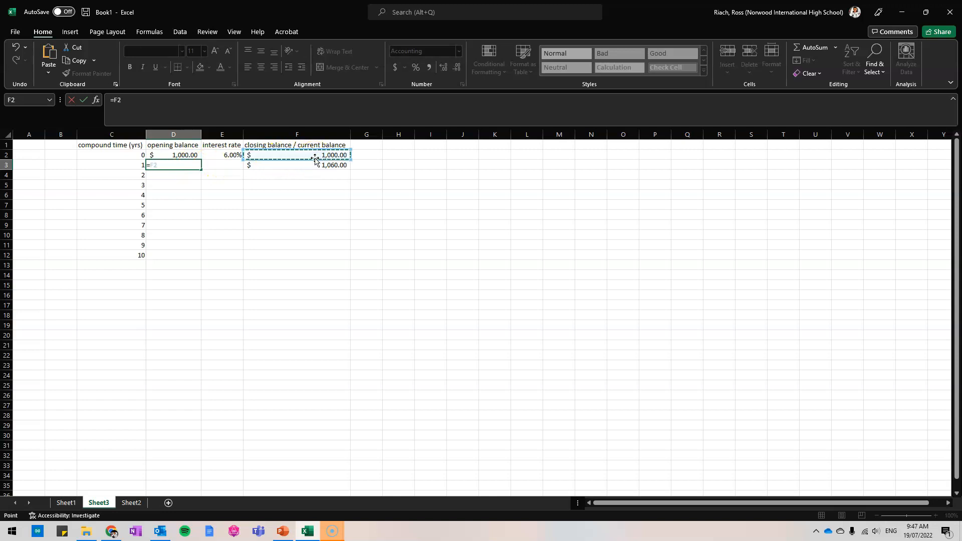
pyautogui.press('Return')
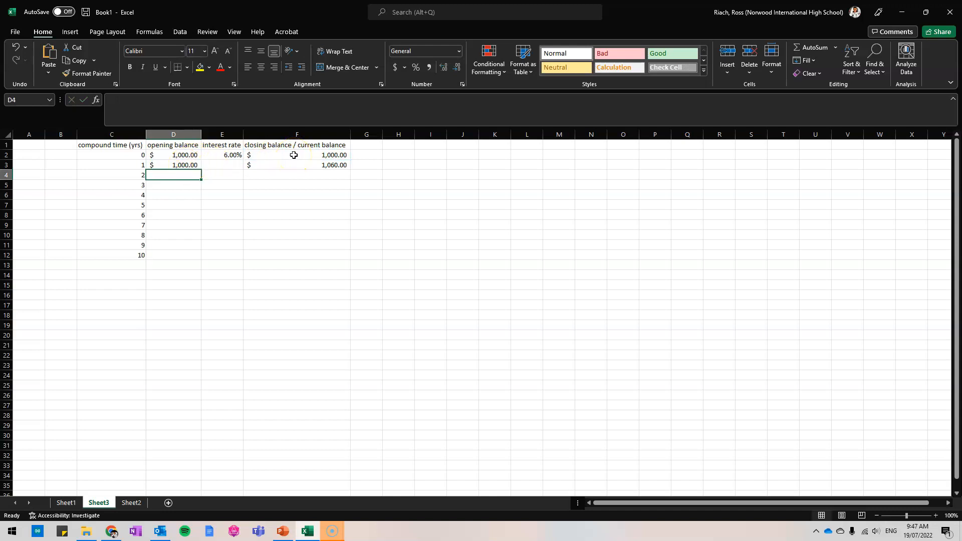
# Fill the opening balance formula from D3 down to D12.
pyautogui.click(194, 166)
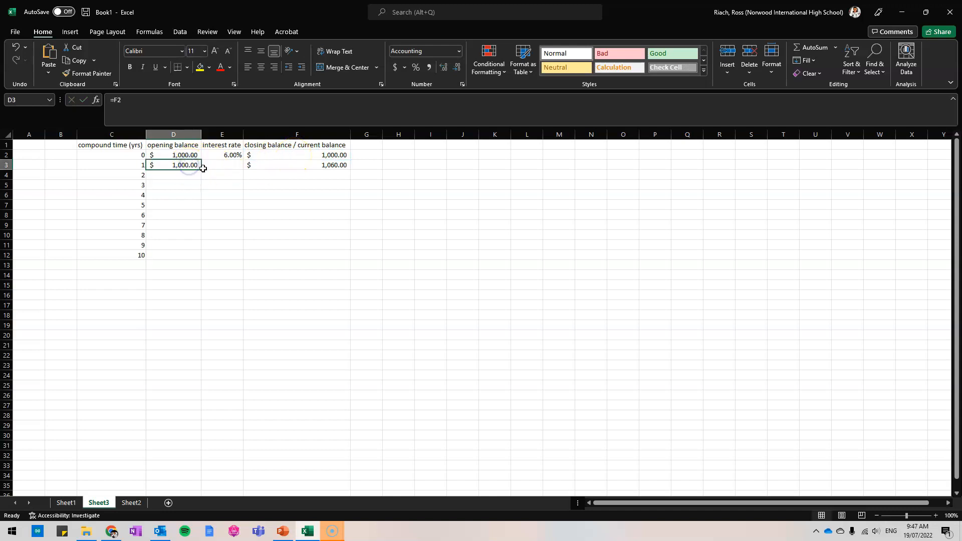
pyautogui.doubleClick(194, 166)
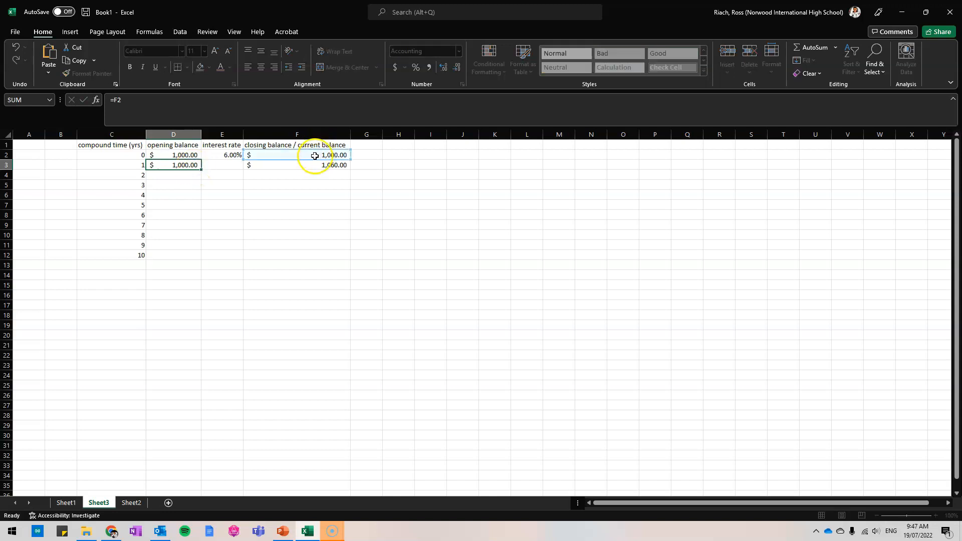
pyautogui.press('Escape')
pyautogui.moveTo(200, 170); pyautogui.dragTo(196, 261)
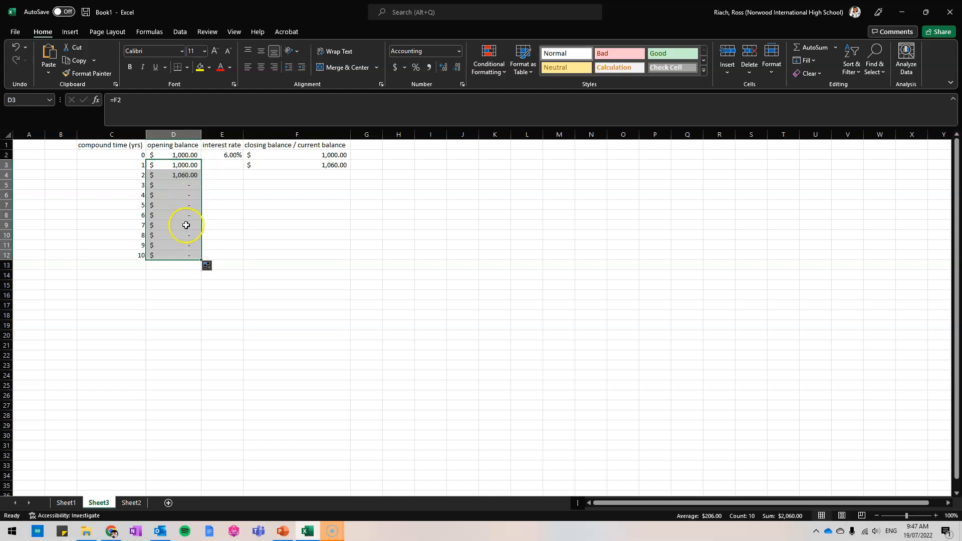
# Inspect the filled opening balance formulas in D4, D5, D6 and D12 to check which closing balance each one references.
pyautogui.doubleClick(188, 175)
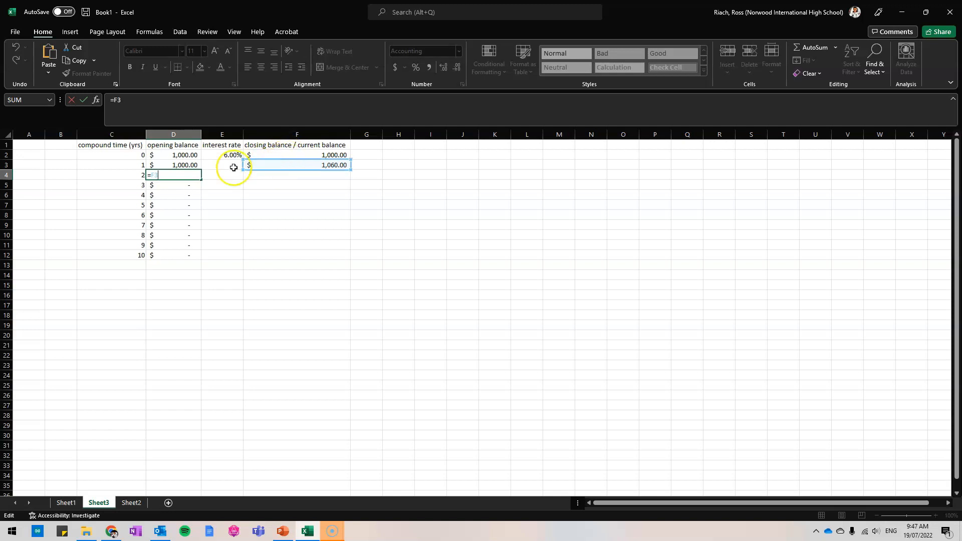
pyautogui.press('Escape')
pyautogui.hotkey('ctrl', 'Down')
pyautogui.doubleClick(181, 181)
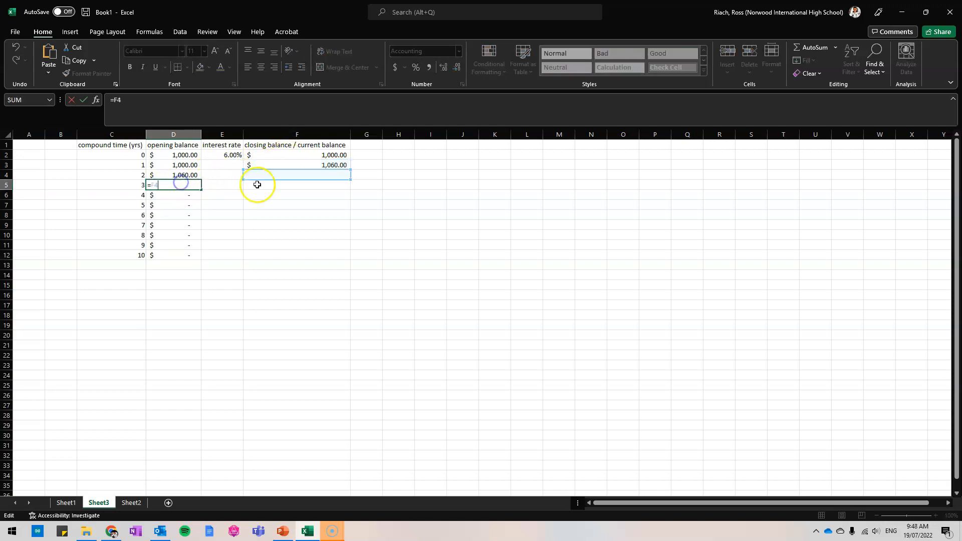
pyautogui.press('Return')
pyautogui.doubleClick(172, 196)
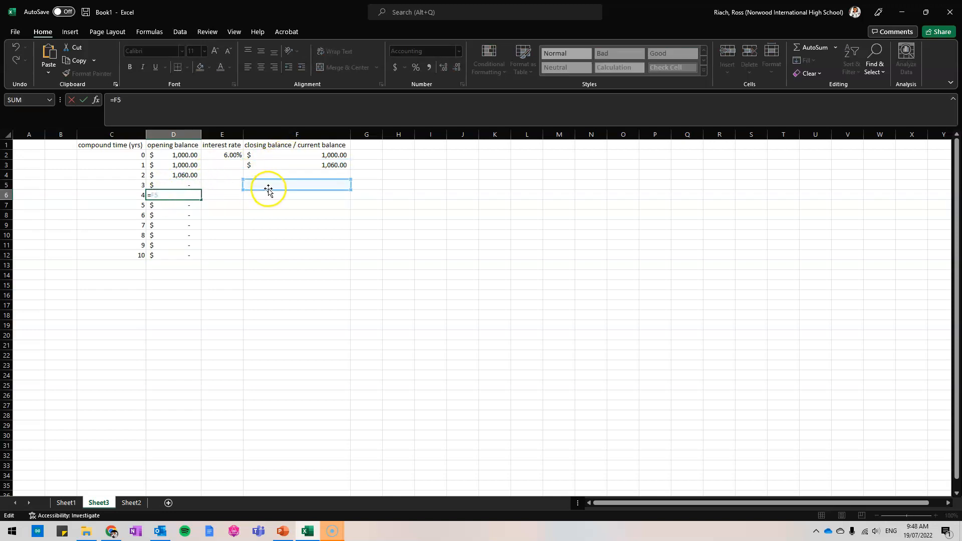
pyautogui.press('Escape')
pyautogui.hotkey('ctrl', 'Down')
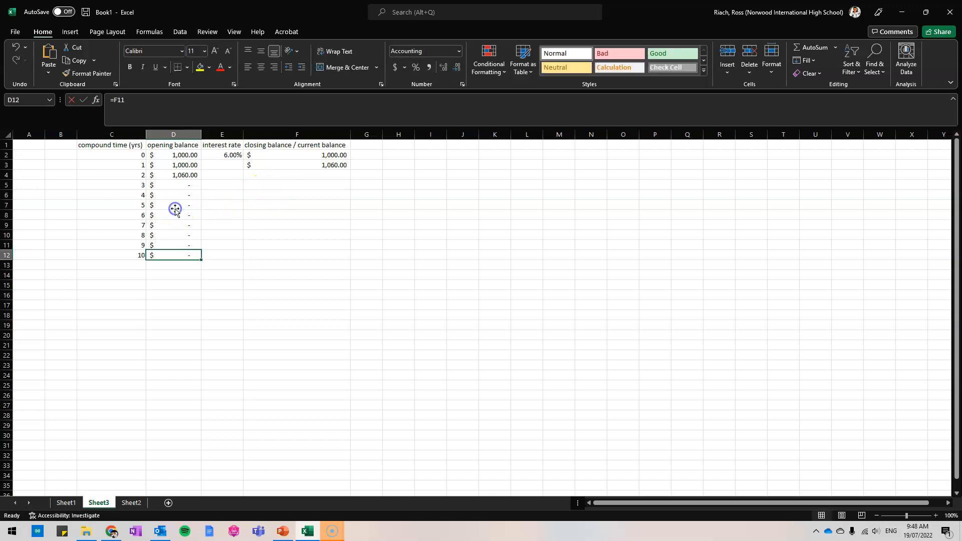
pyautogui.doubleClick(186, 256)
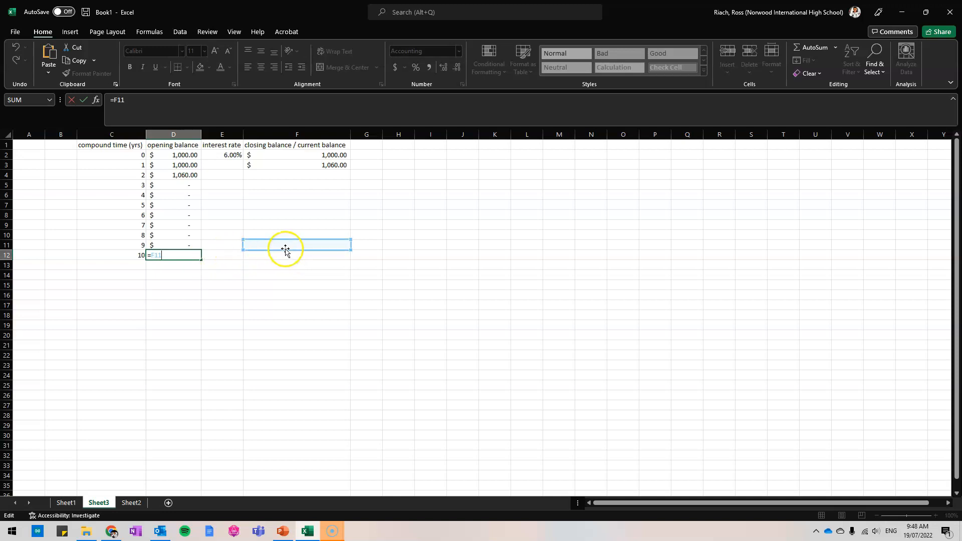
pyautogui.press('Escape')
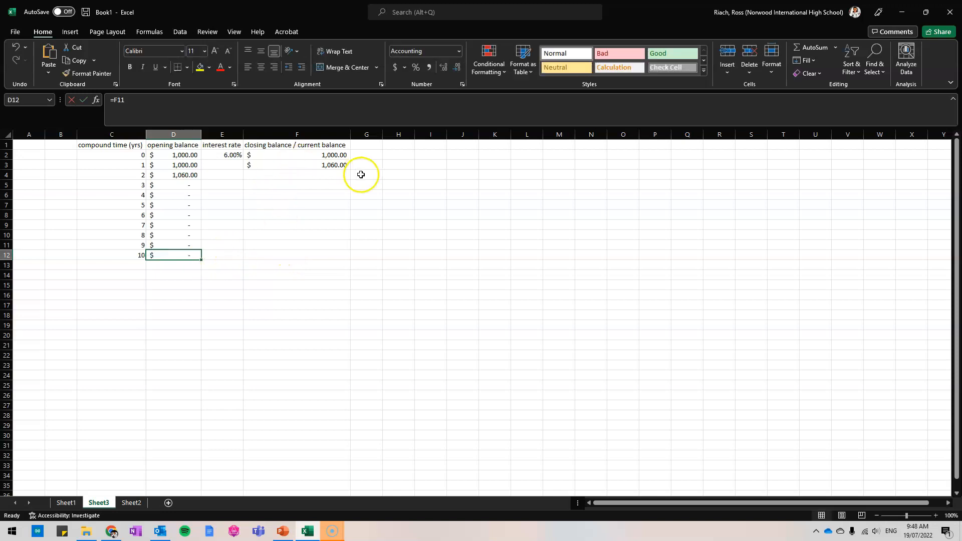
# Try filling the closing balance formula from F3 down to F7 with its relative interest rate reference, and undo the fill.
pyautogui.doubleClick(330, 165)
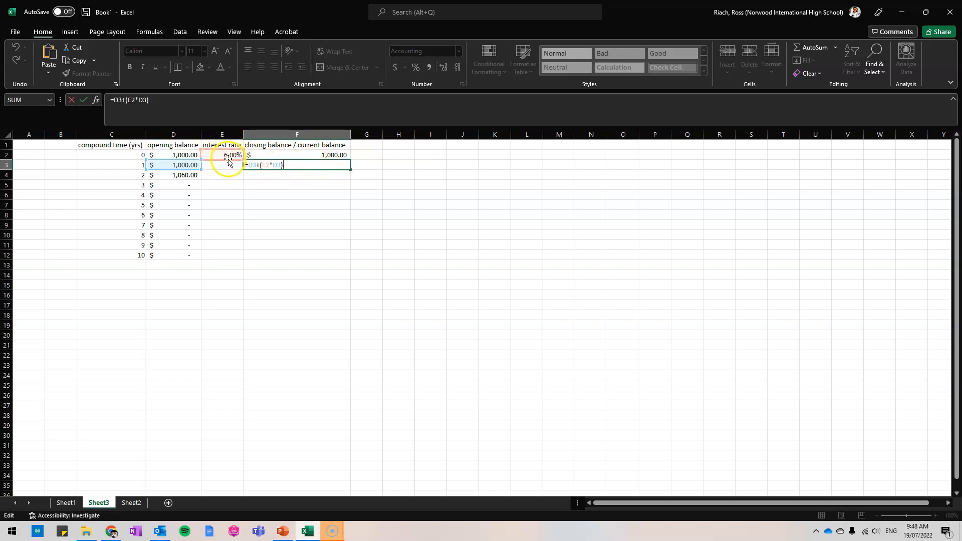
pyautogui.press('Escape')
pyautogui.moveTo(350, 170); pyautogui.dragTo(344, 213)
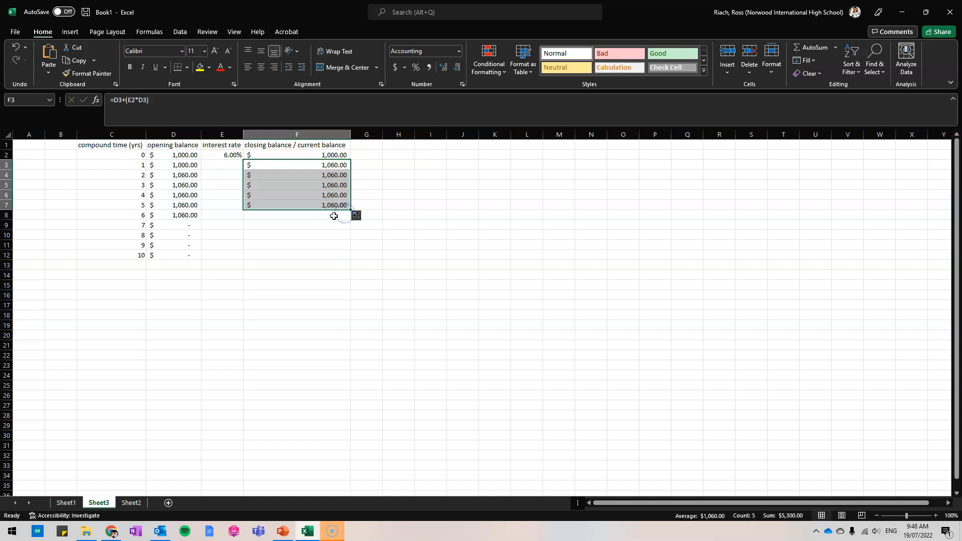
pyautogui.hotkey('ctrl', 'z')
pyautogui.hotkey('ctrl', 'z')
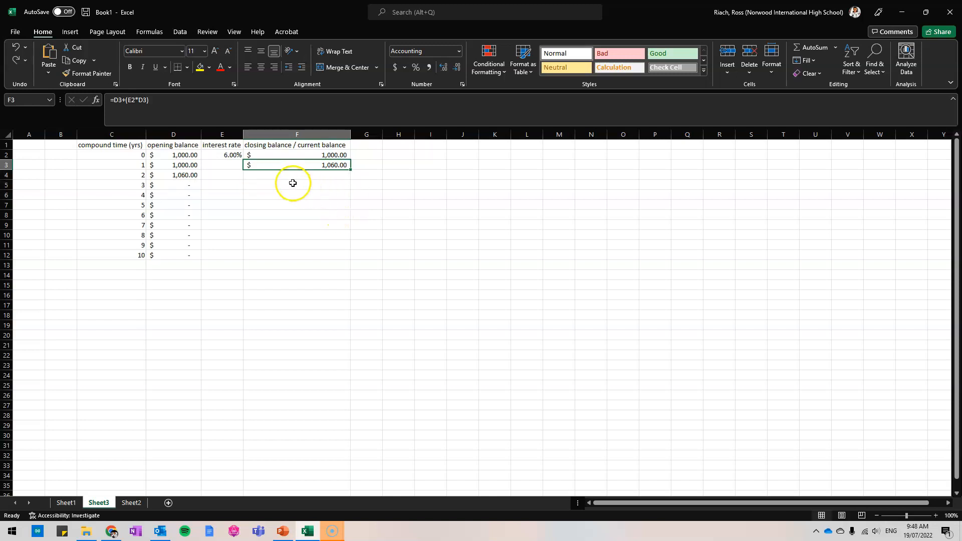
# Make the interest rate reference absolute in the F3 formula so it reads =D3+($E$2*D3).
pyautogui.doubleClick(313, 165)
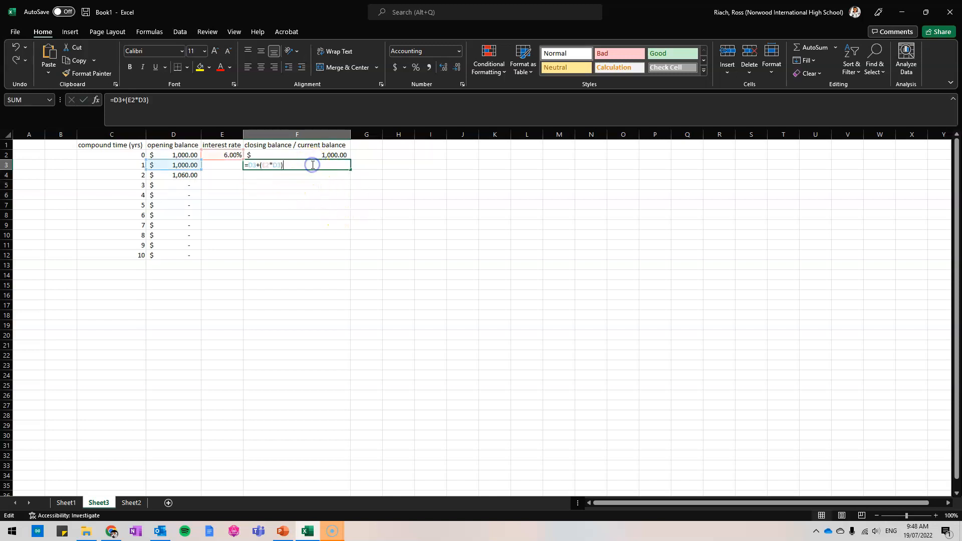
pyautogui.click(266, 165)
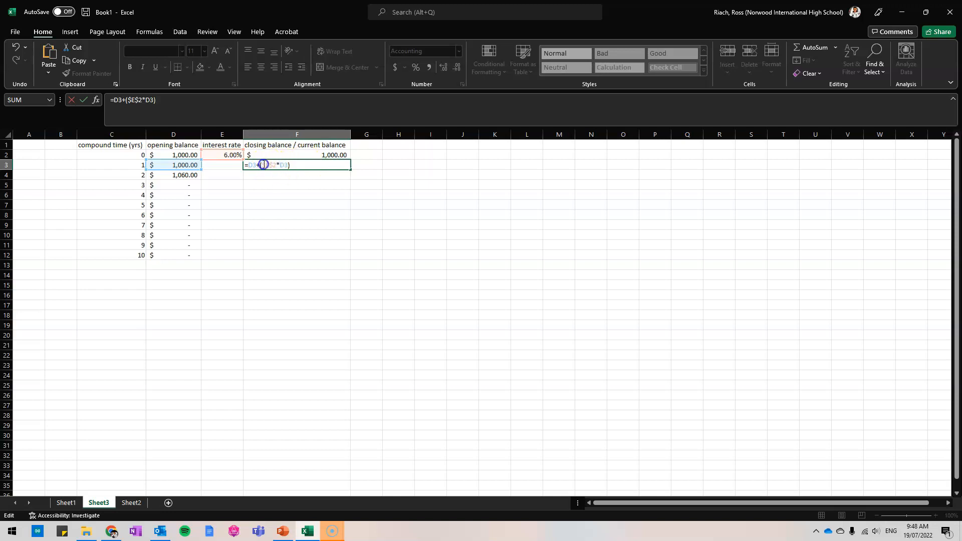
pyautogui.click(269, 165)
pyautogui.press('Return')
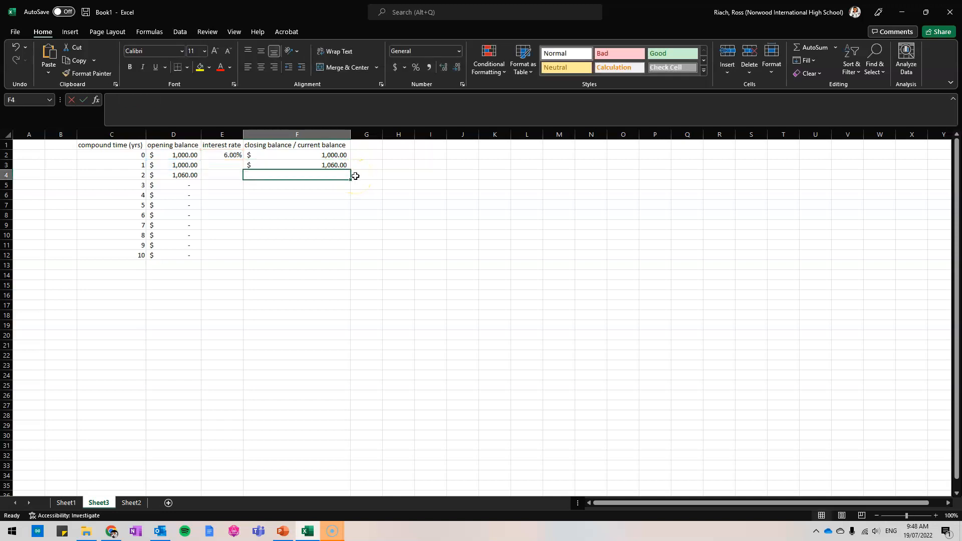
# Fill the closing balance formula from F3 to F4, check its references, and extend the fill down to F12.
pyautogui.click(345, 165)
pyautogui.moveTo(350, 169); pyautogui.dragTo(350, 183)
pyautogui.doubleClick(330, 174)
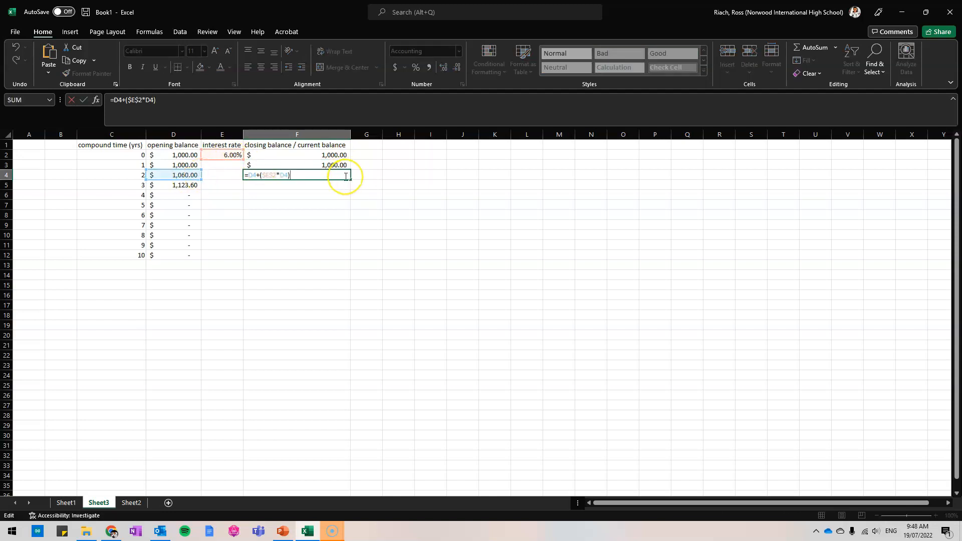
pyautogui.press('Escape')
pyautogui.moveTo(350, 180); pyautogui.dragTo(348, 259)
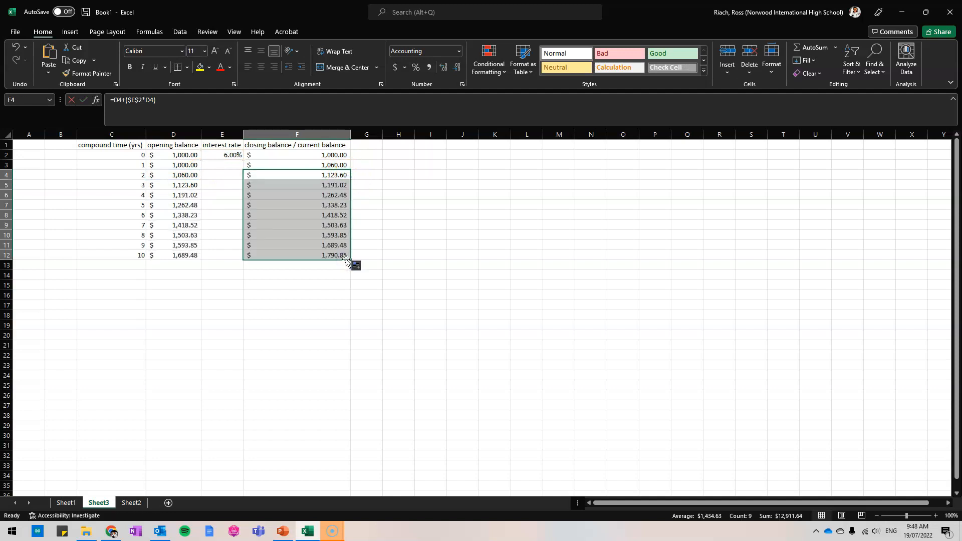
# Inspect the closing balance formulas from F12 up to F8 to check their opening balance and interest rate references.
pyautogui.doubleClick(302, 257)
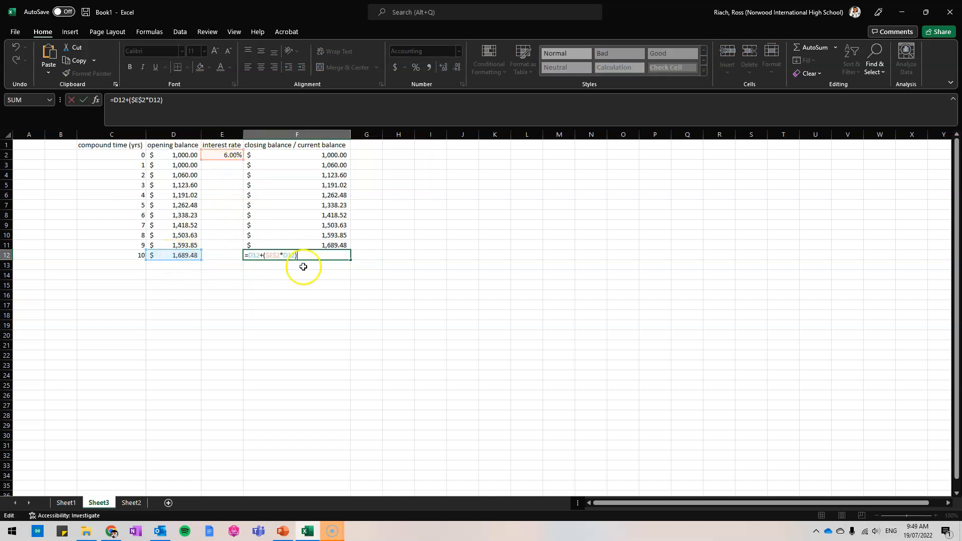
pyautogui.hotkey('ctrl', 'Return')
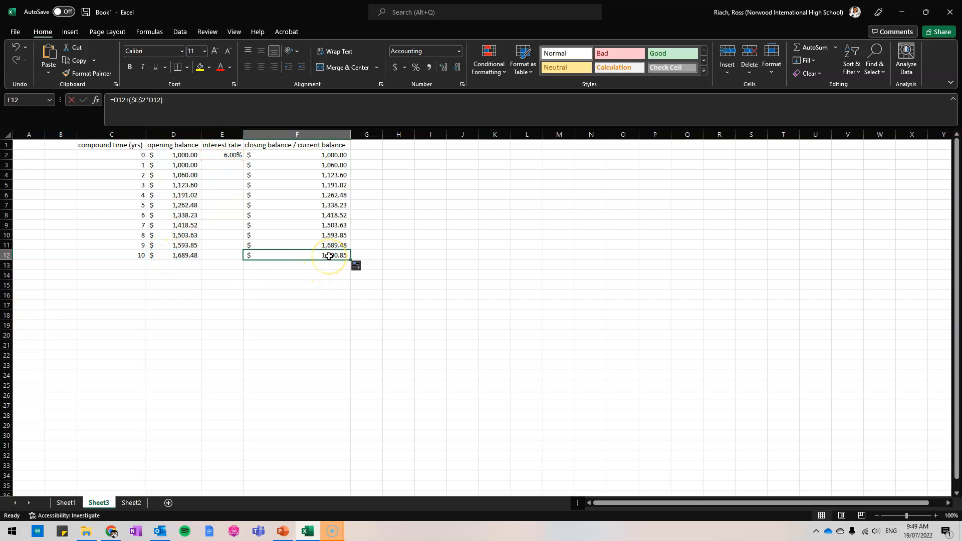
pyautogui.doubleClick(333, 246)
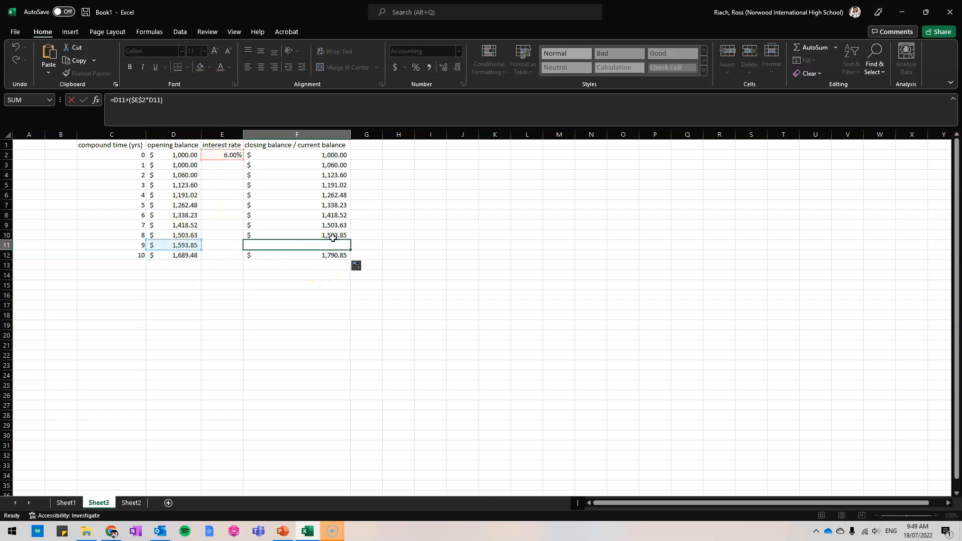
pyautogui.doubleClick(334, 237)
pyautogui.doubleClick(334, 225)
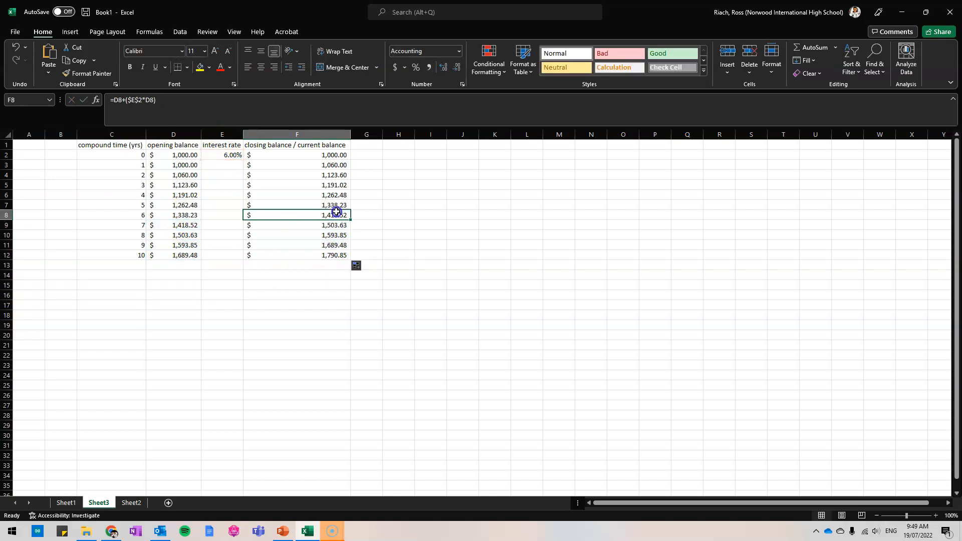
pyautogui.doubleClick(336, 212)
pyautogui.press('Escape')
pyautogui.click(405, 194)
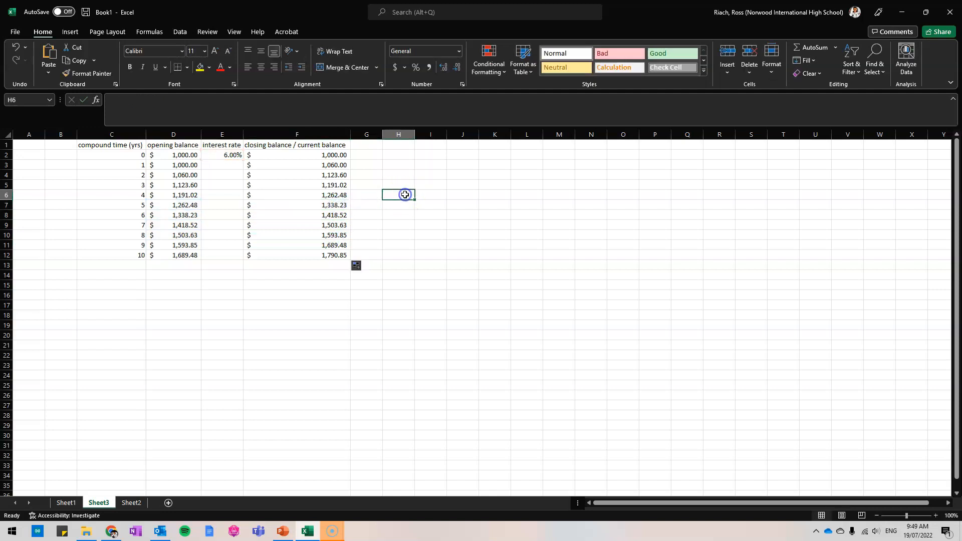